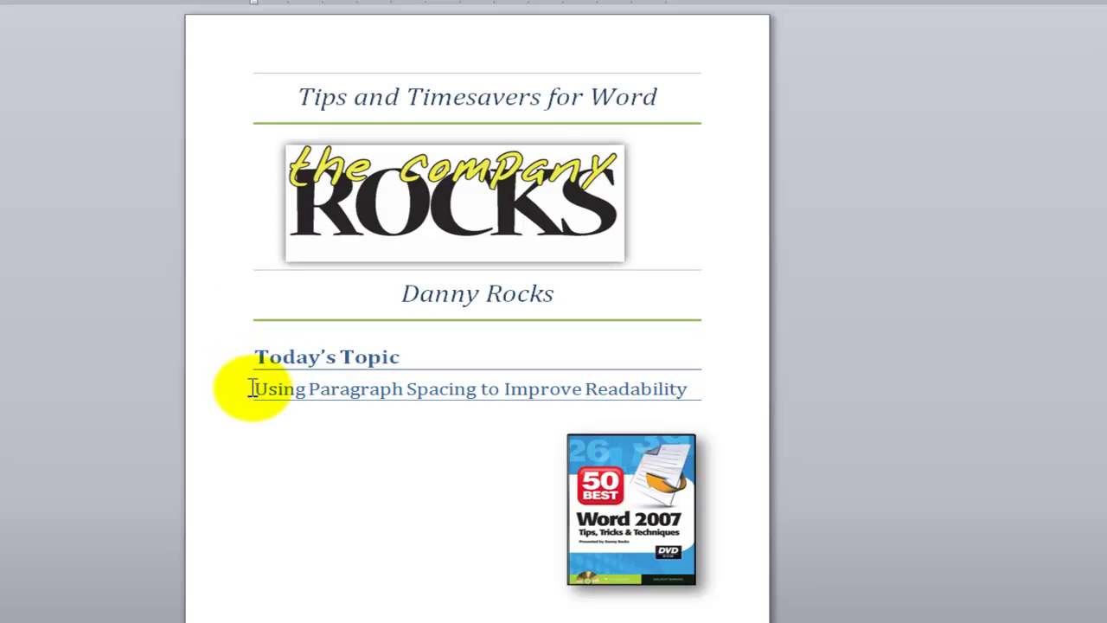
# Step: Place the caret on the topic line of the tip's title page
pyautogui.click(251, 388)
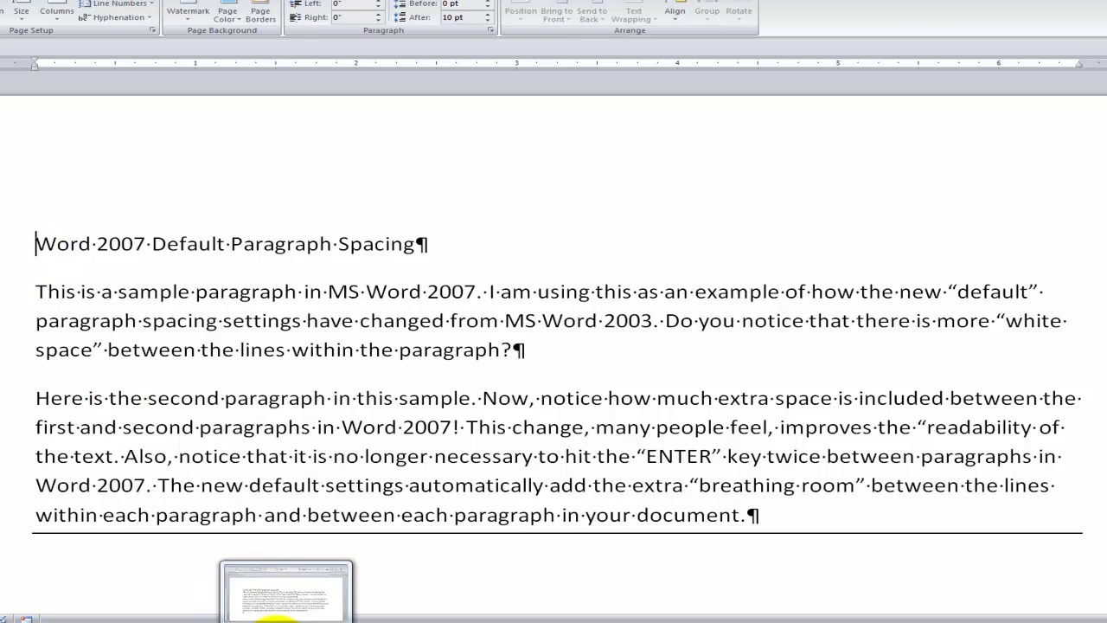
# Step: Alternate between the Word 2003 and Word 2007 sample windows, ending on the Word 2003 sample
pyautogui.click(281, 616)
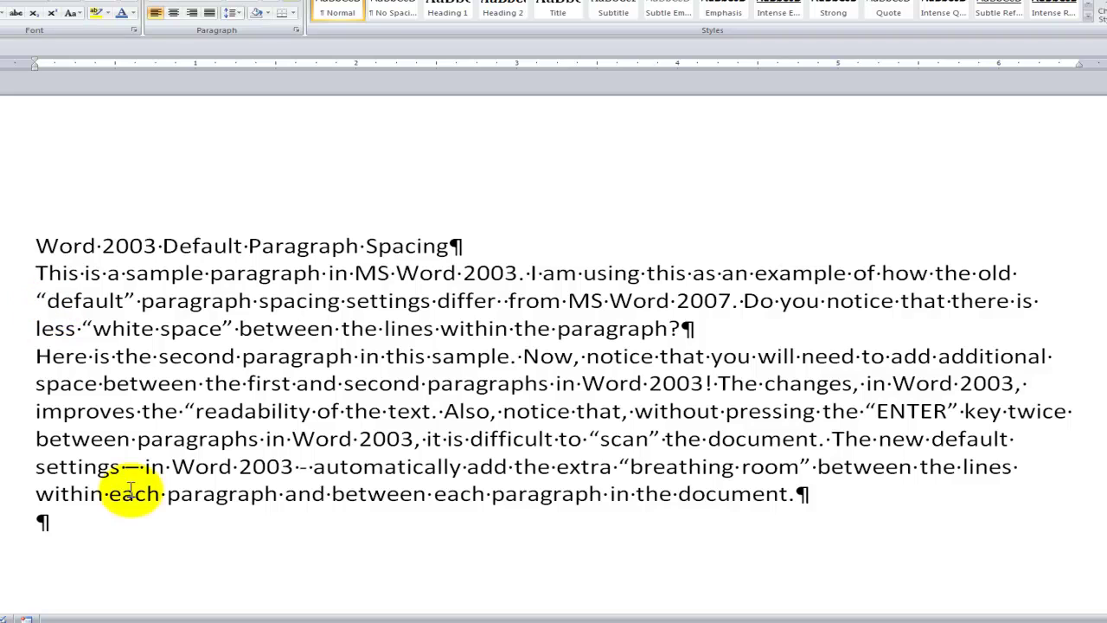
pyautogui.click(140, 618)
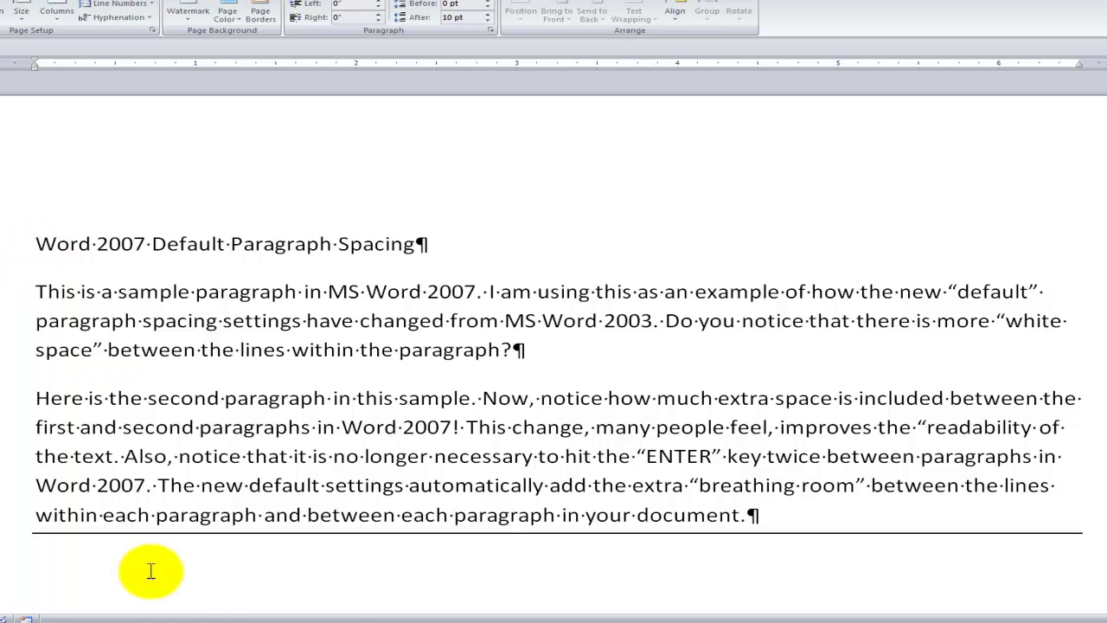
pyautogui.click(268, 601)
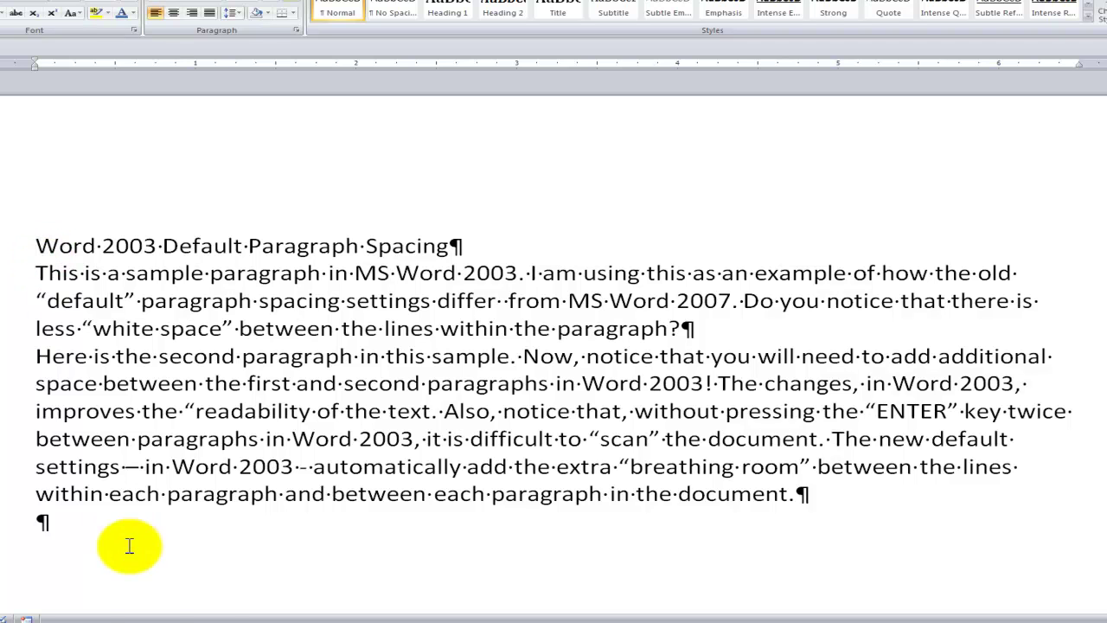
pyautogui.moveTo(141, 616)
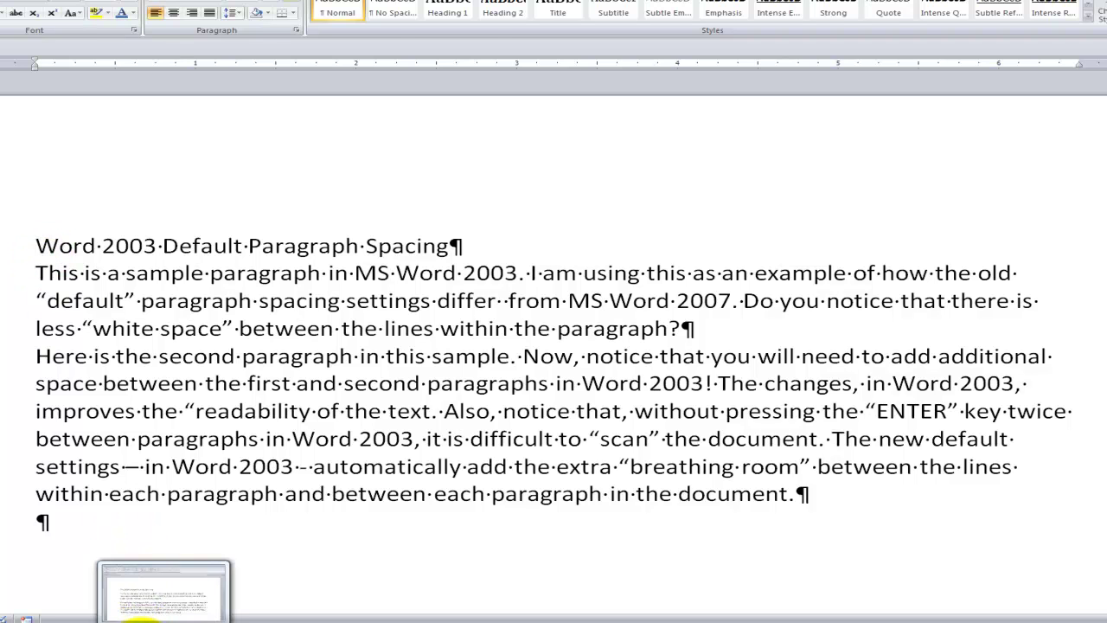
pyautogui.click(142, 588)
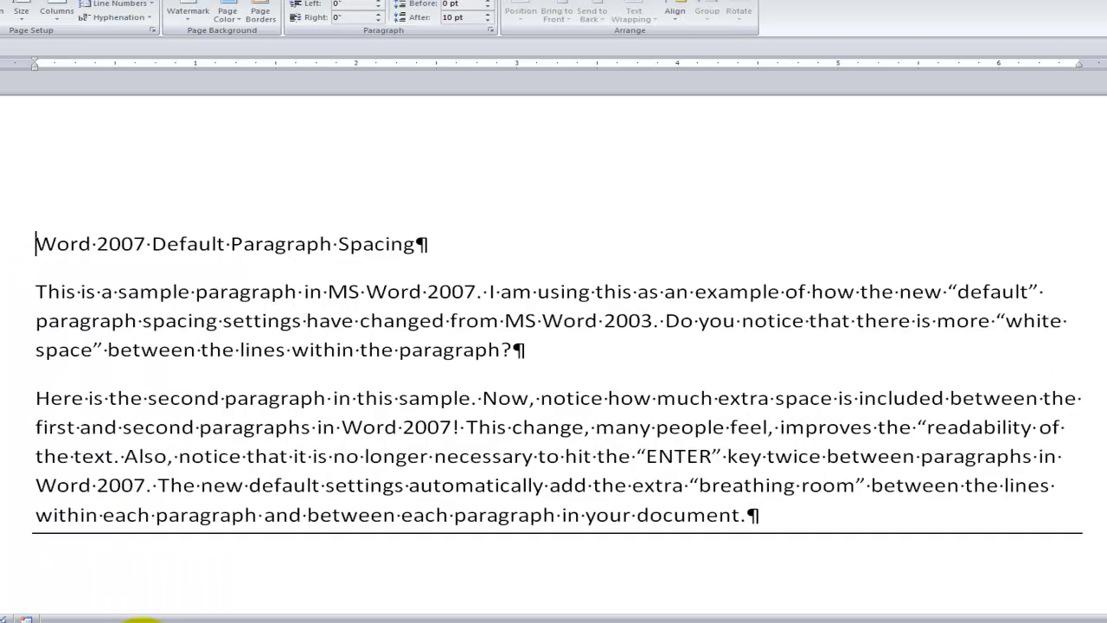
pyautogui.click(416, 243)
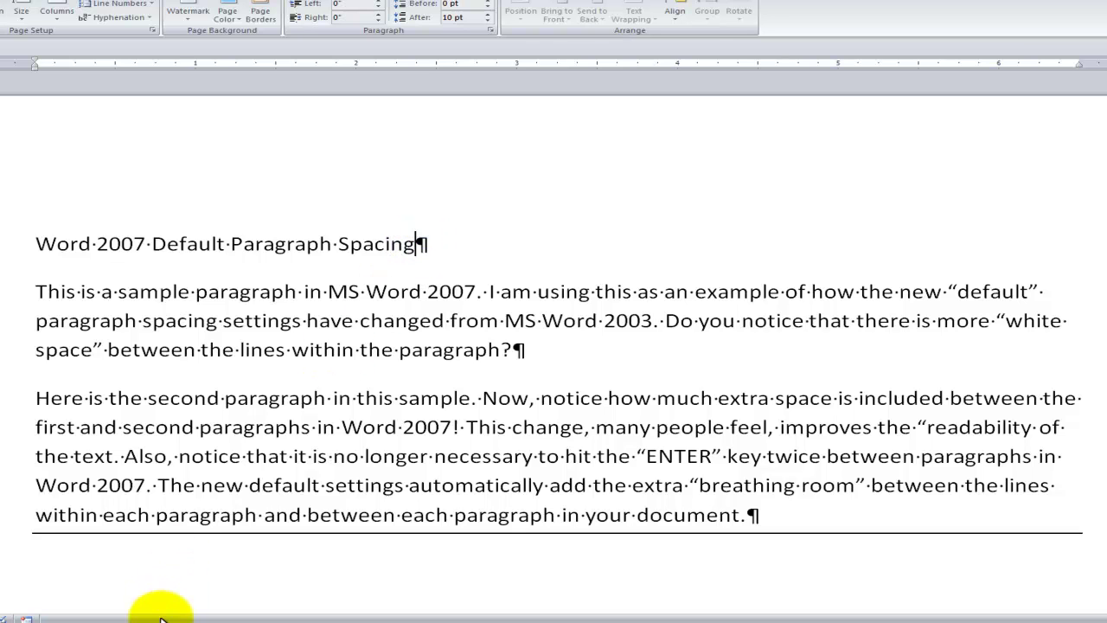
pyautogui.click(231, 614)
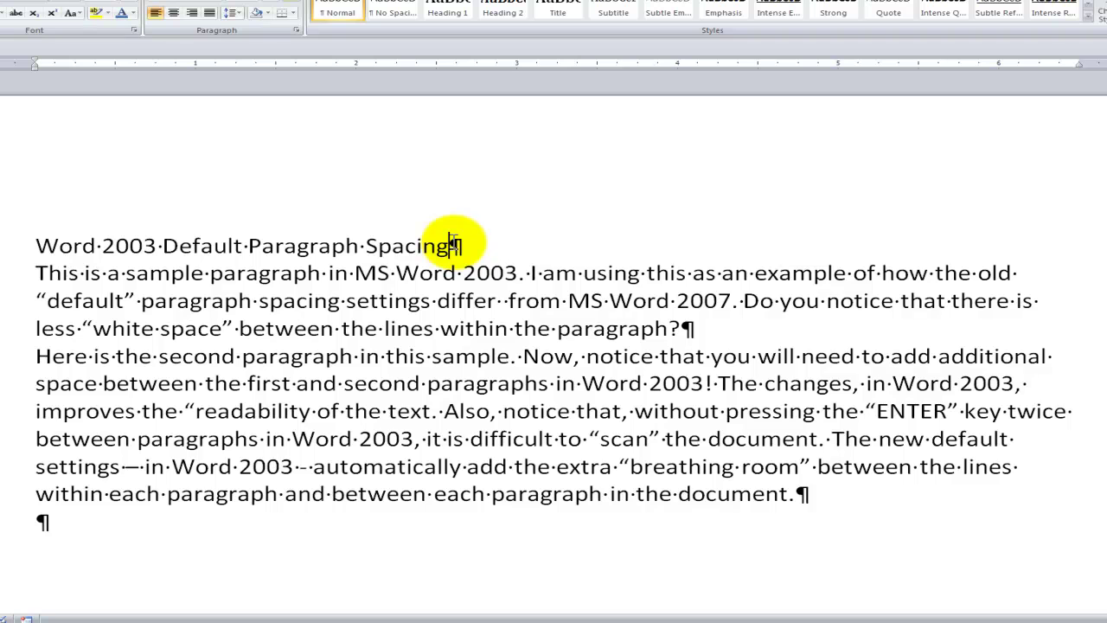
# Step: Insert blank lines after the 2003 sample's title and first paragraph, then return to the 2007 sample
pyautogui.press('Return')
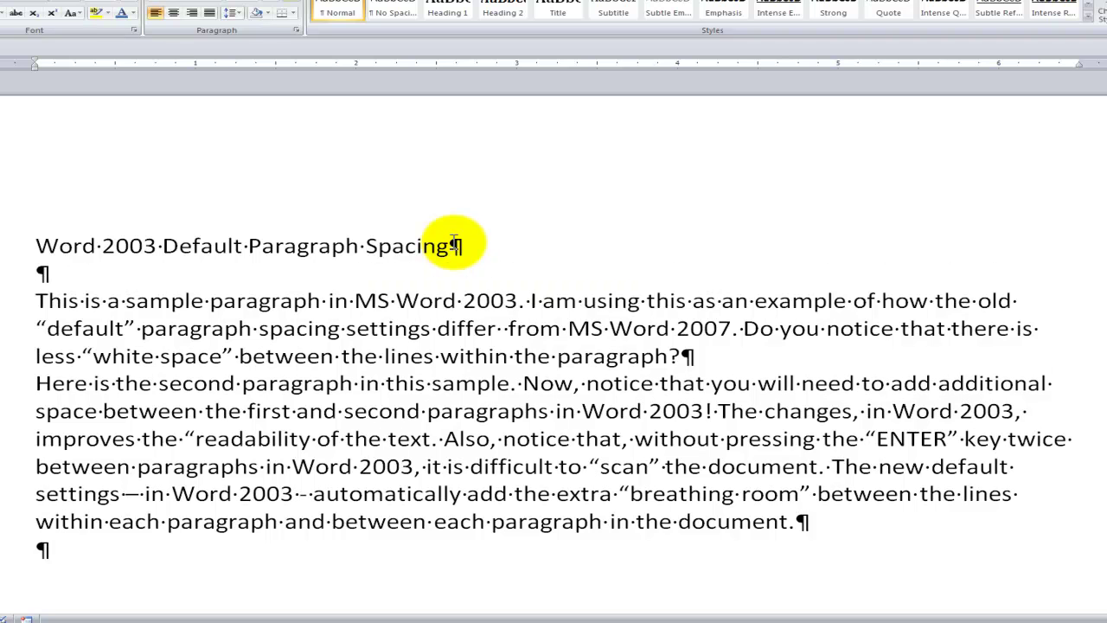
pyautogui.click(682, 356)
pyautogui.press('Return')
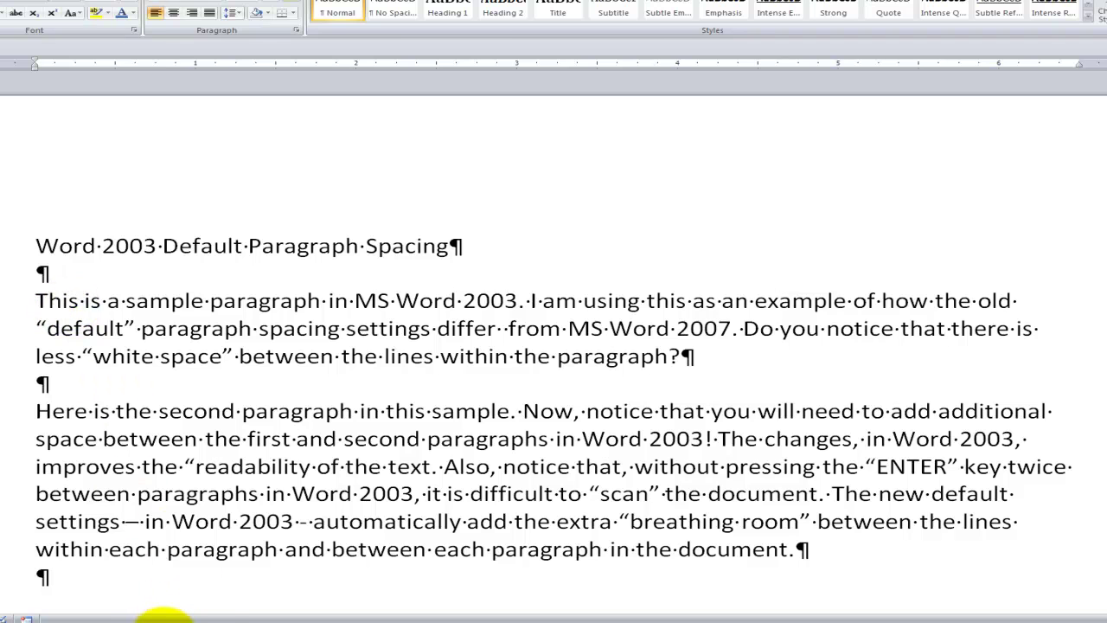
pyautogui.click(162, 612)
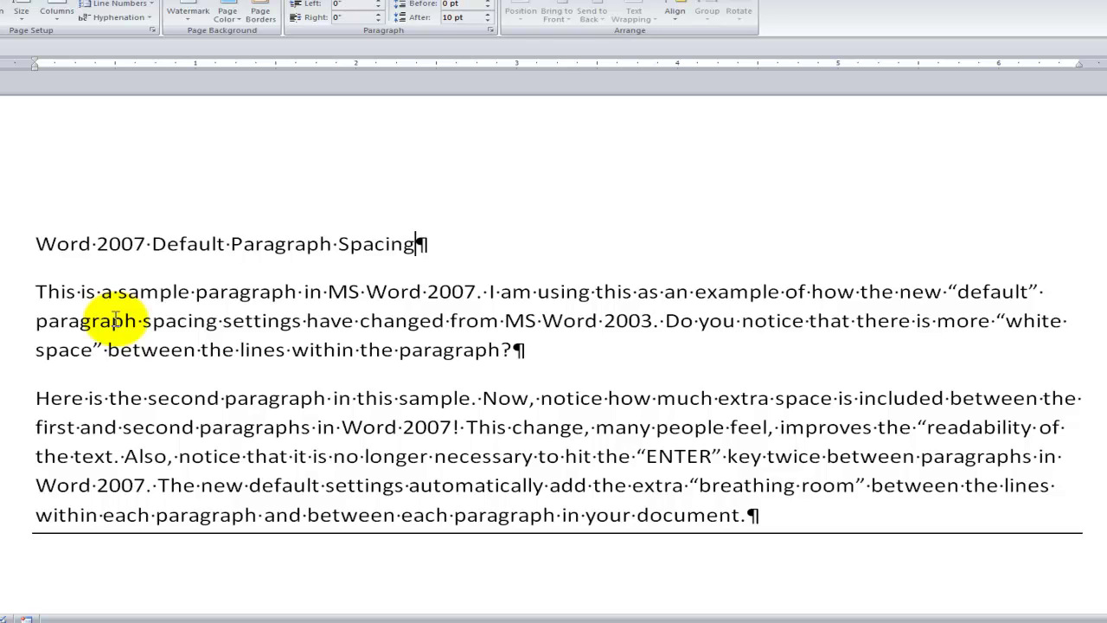
pyautogui.moveTo(268, 616)
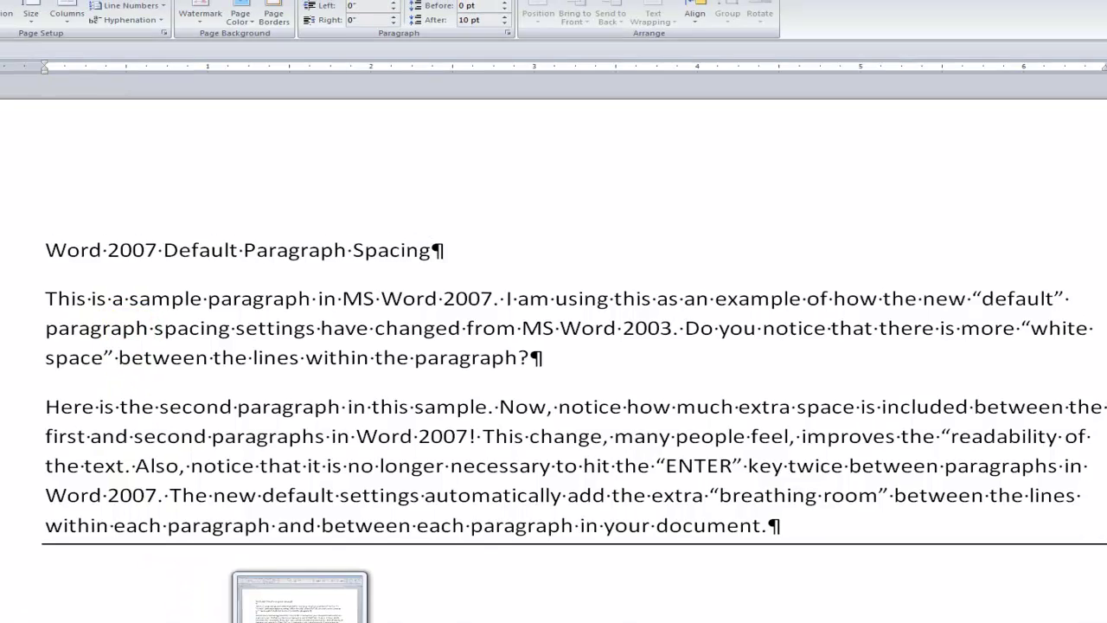
pyautogui.click(317, 605)
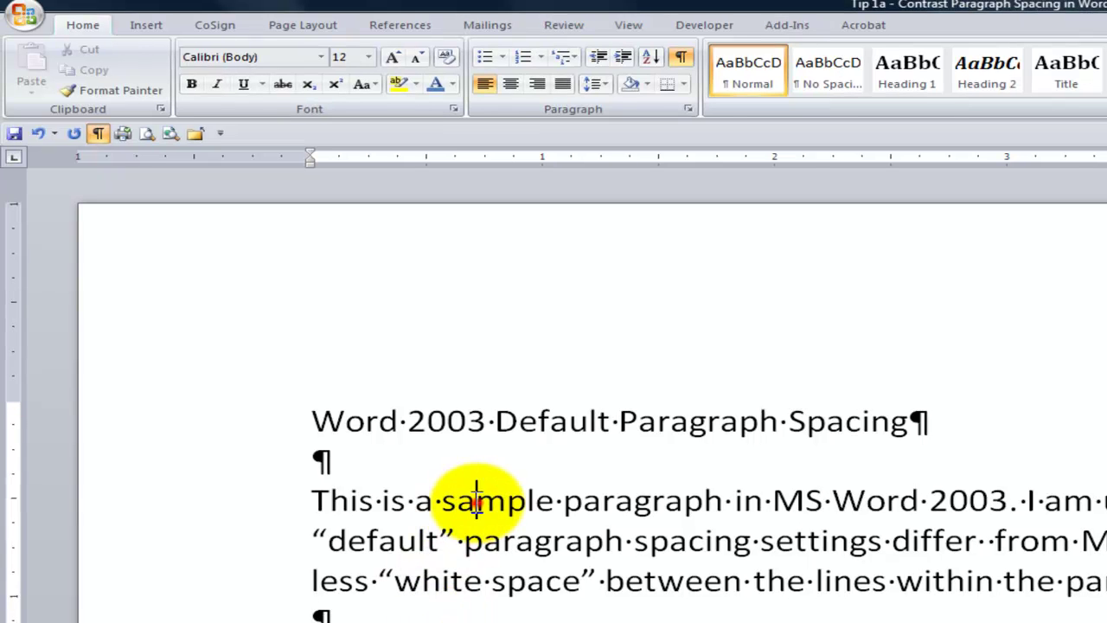
pyautogui.click(474, 499)
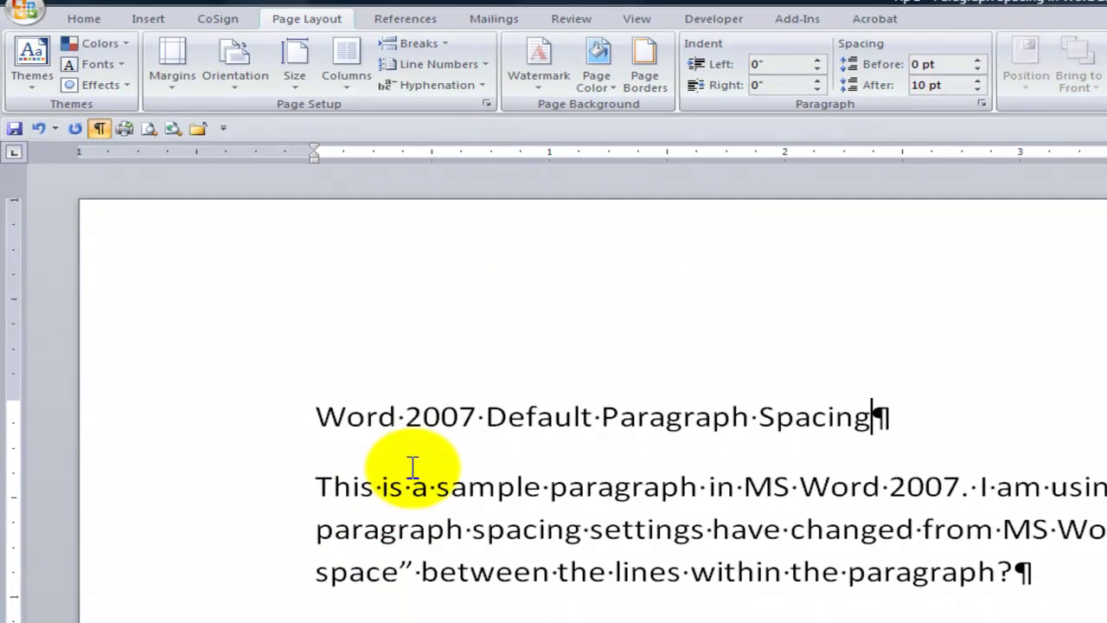
pyautogui.click(461, 488)
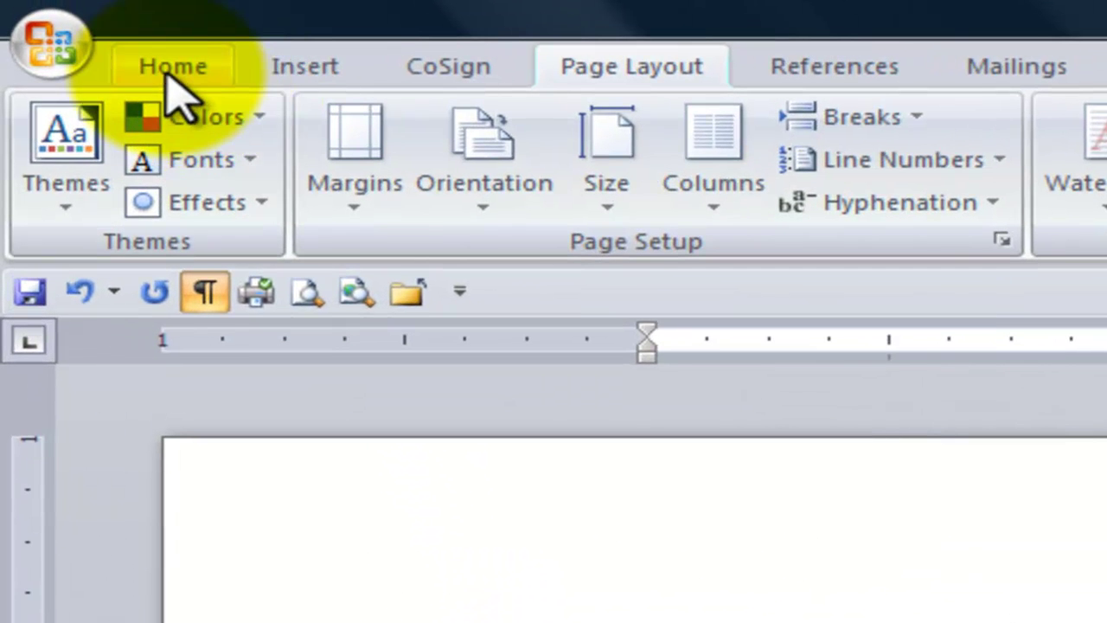
pyautogui.click(99, 27)
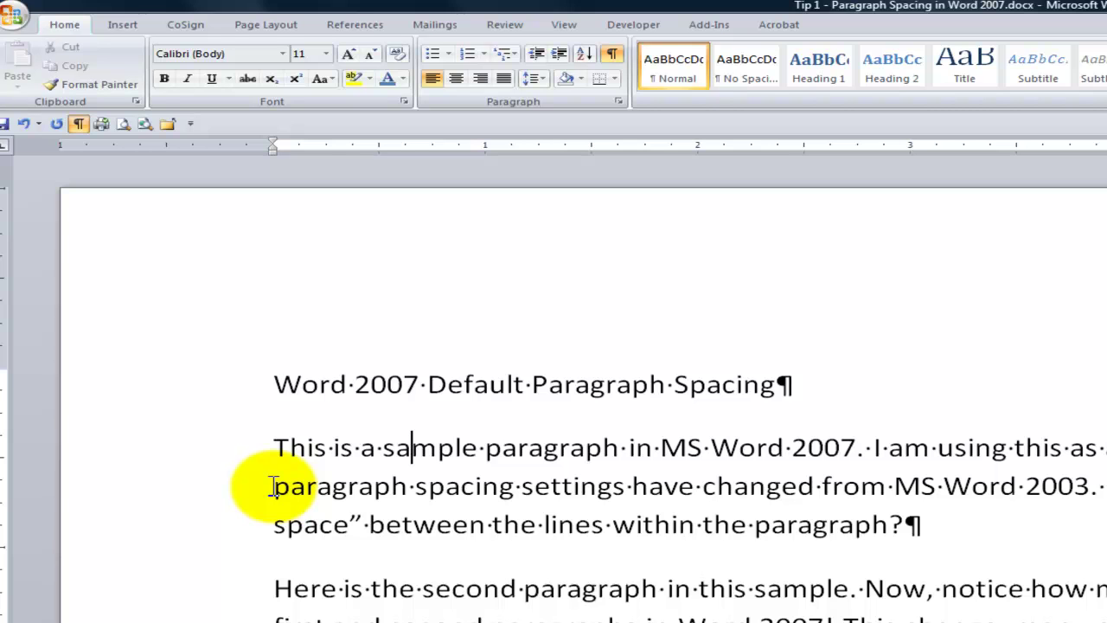
# Step: Select lines of the Word 2007 sample paragraph from the margin, then clear the selection
pyautogui.click(248, 450)
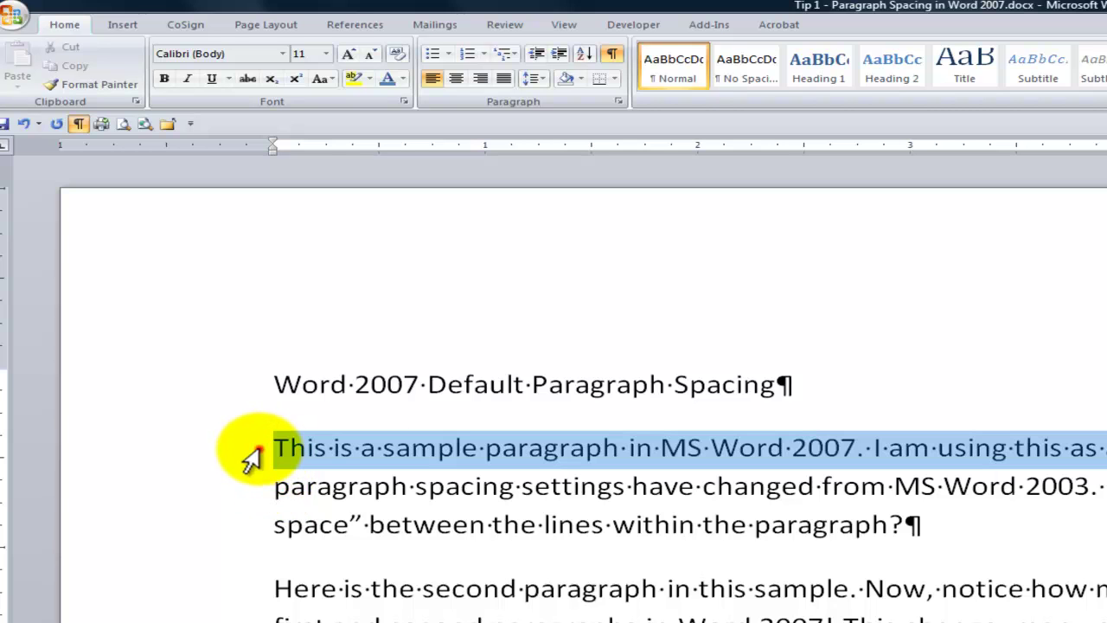
pyautogui.click(212, 564)
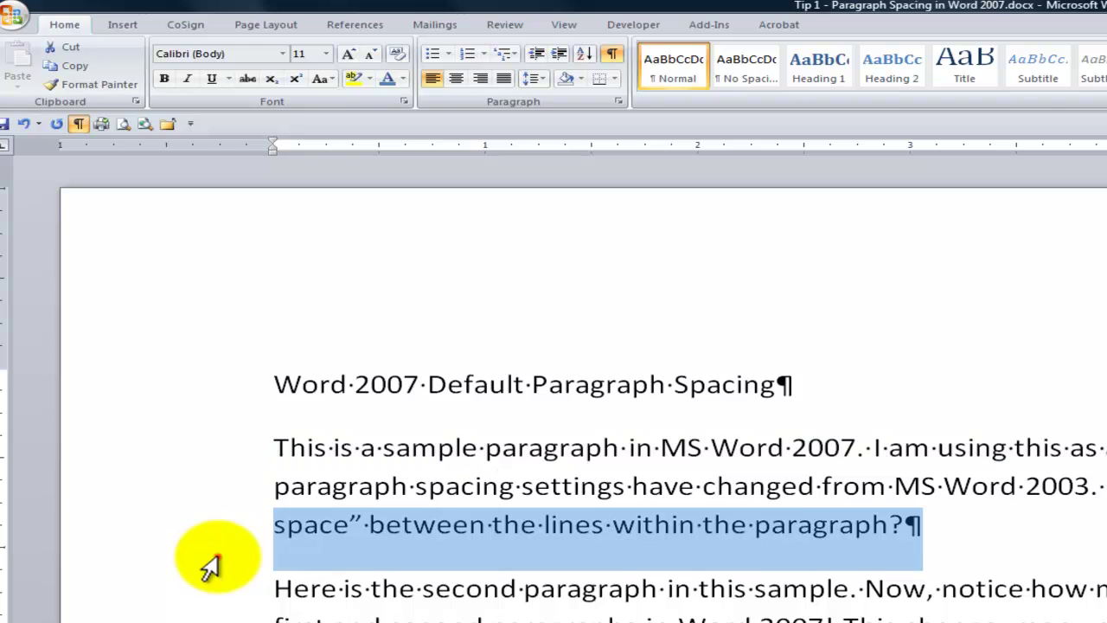
pyautogui.click(914, 526)
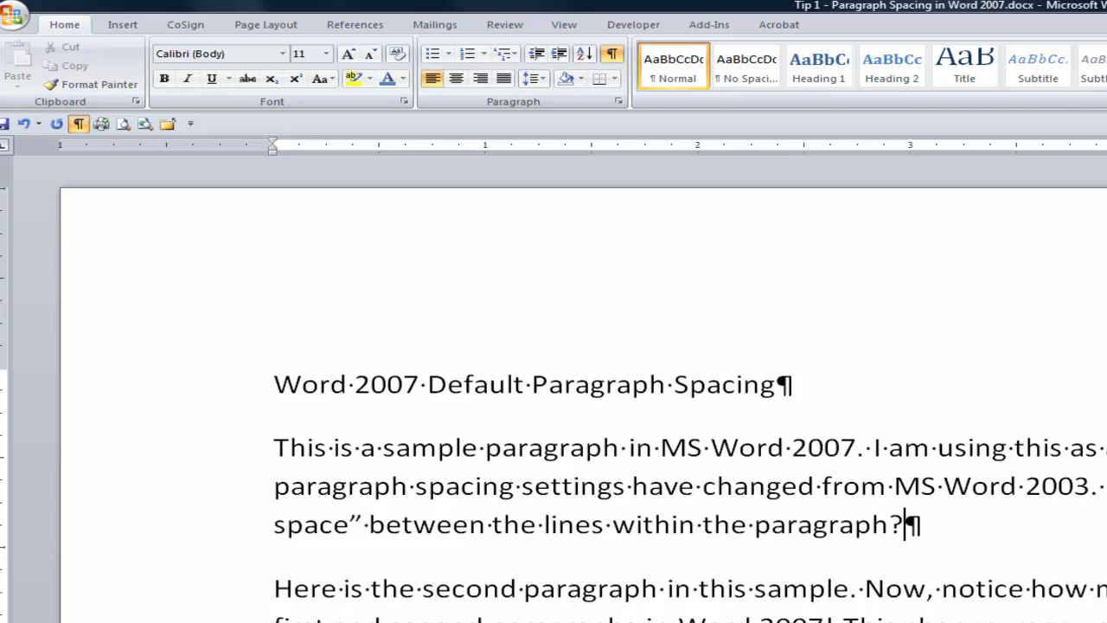
# Step: Delete the blank line under the Word 2003 sample's title, then return to the 2007 sample's first paragraph
pyautogui.hotkey('alt', 'Tab')
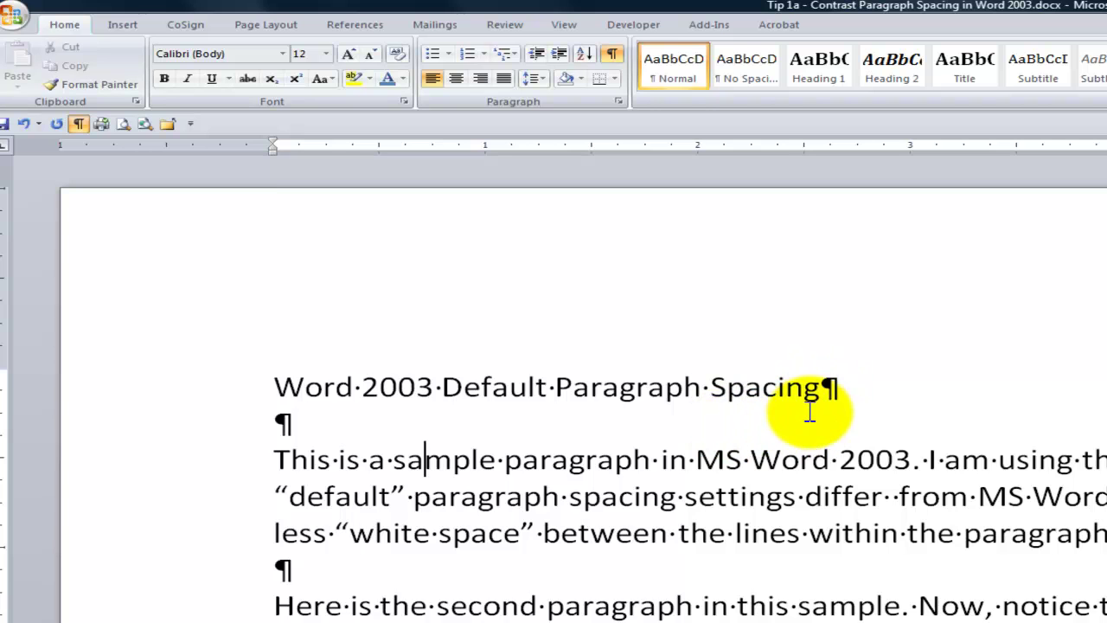
pyautogui.click(821, 385)
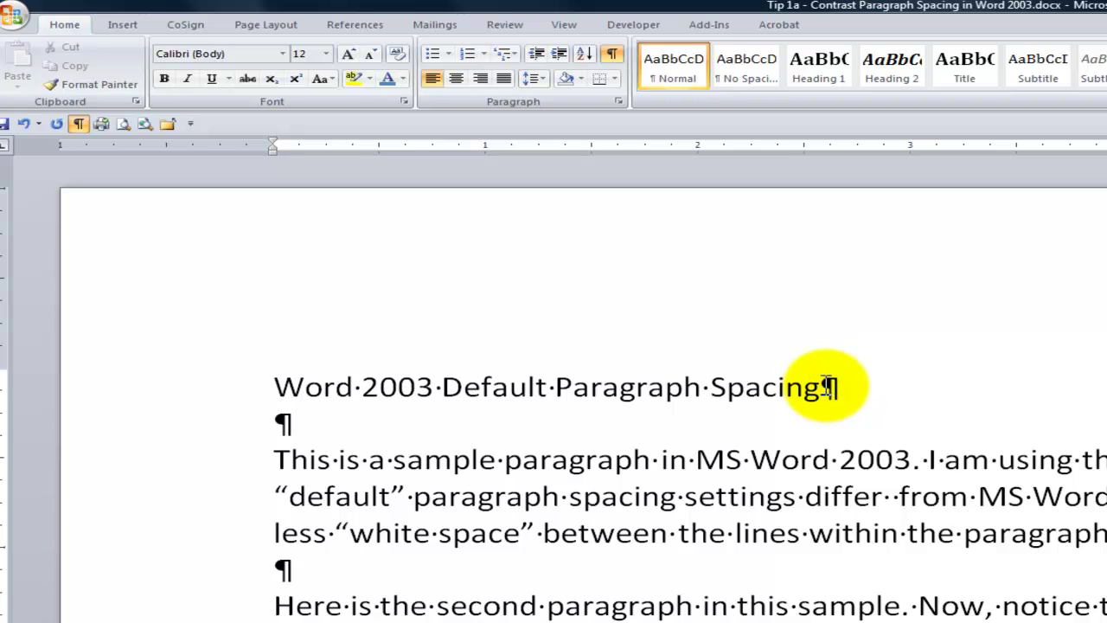
pyautogui.press('Delete')
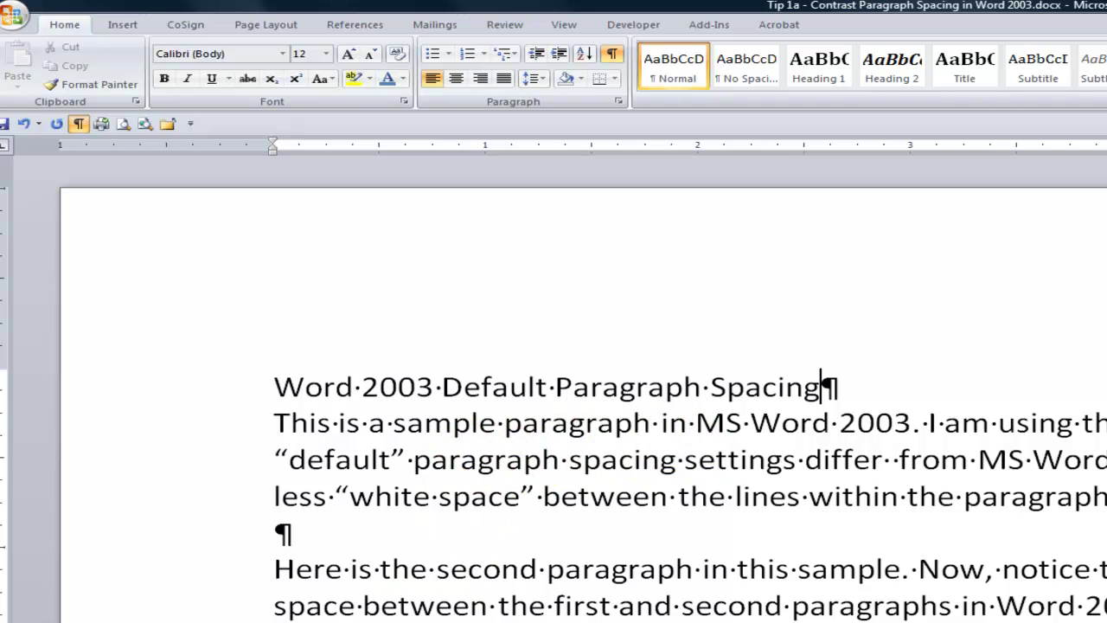
pyautogui.hotkey('alt', 'Tab')
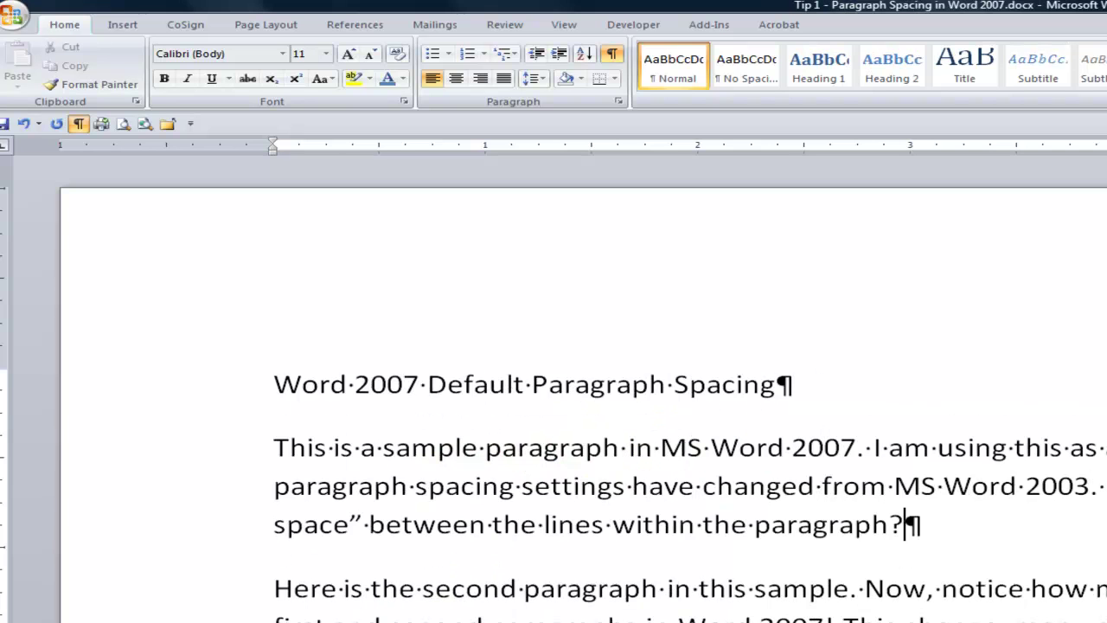
pyautogui.click(413, 446)
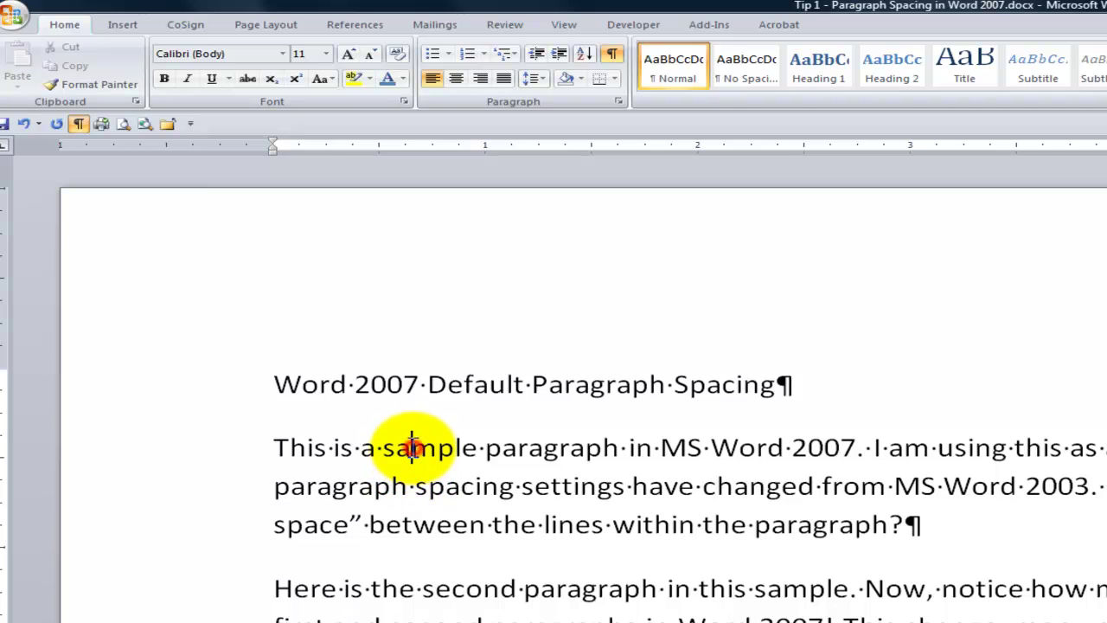
pyautogui.click(409, 486)
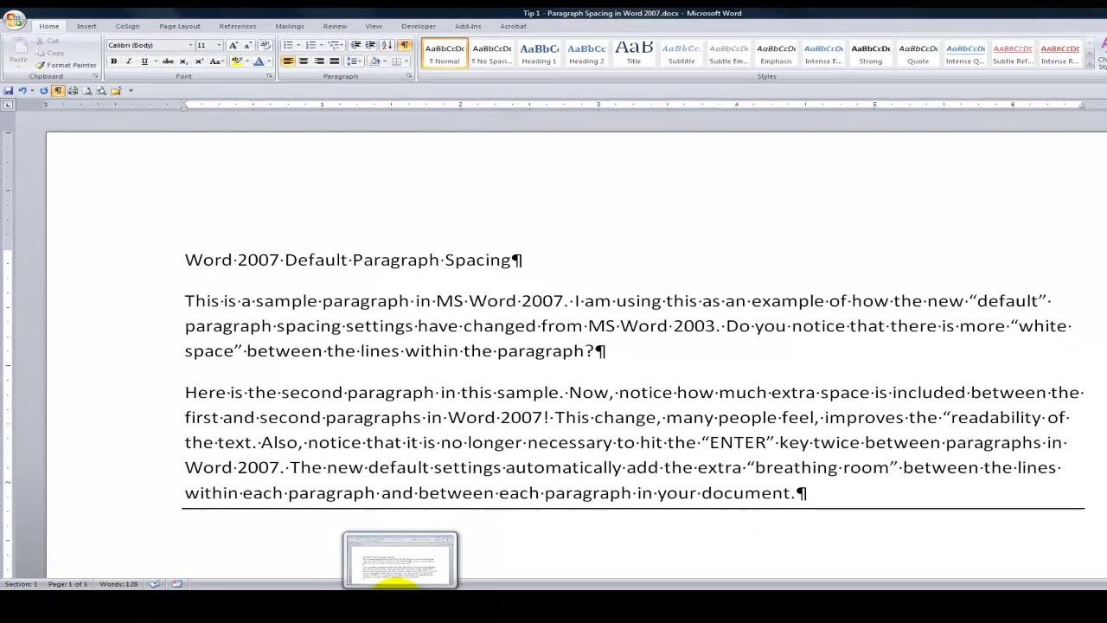
# Step: Delete the empty paragraph between the Word 2003 sample's two paragraphs
pyautogui.click(390, 581)
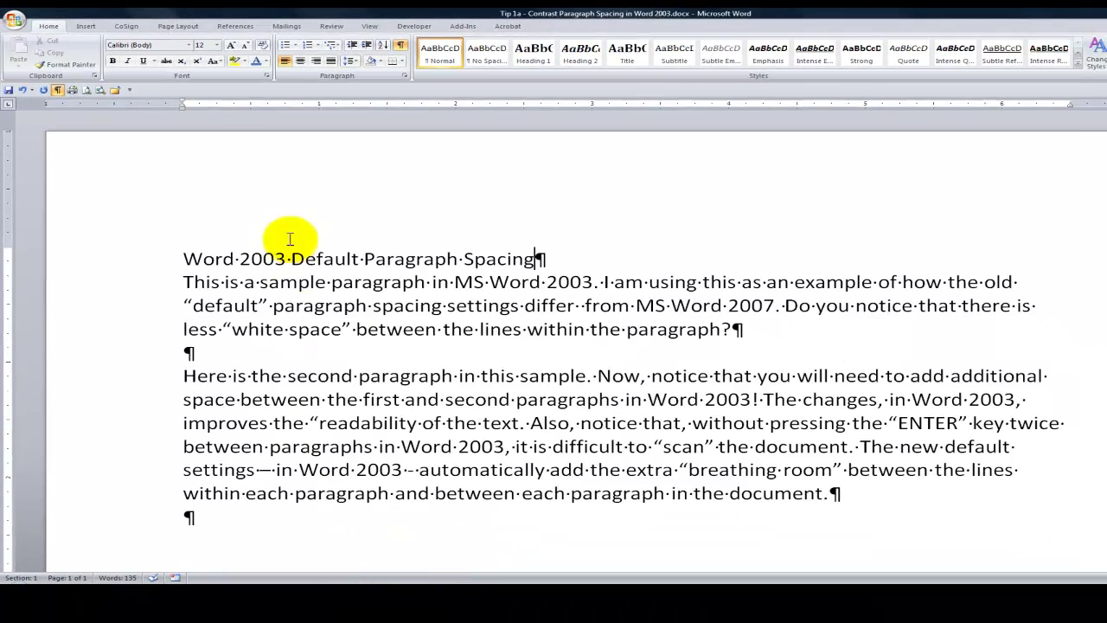
pyautogui.click(732, 329)
pyautogui.press('Delete')
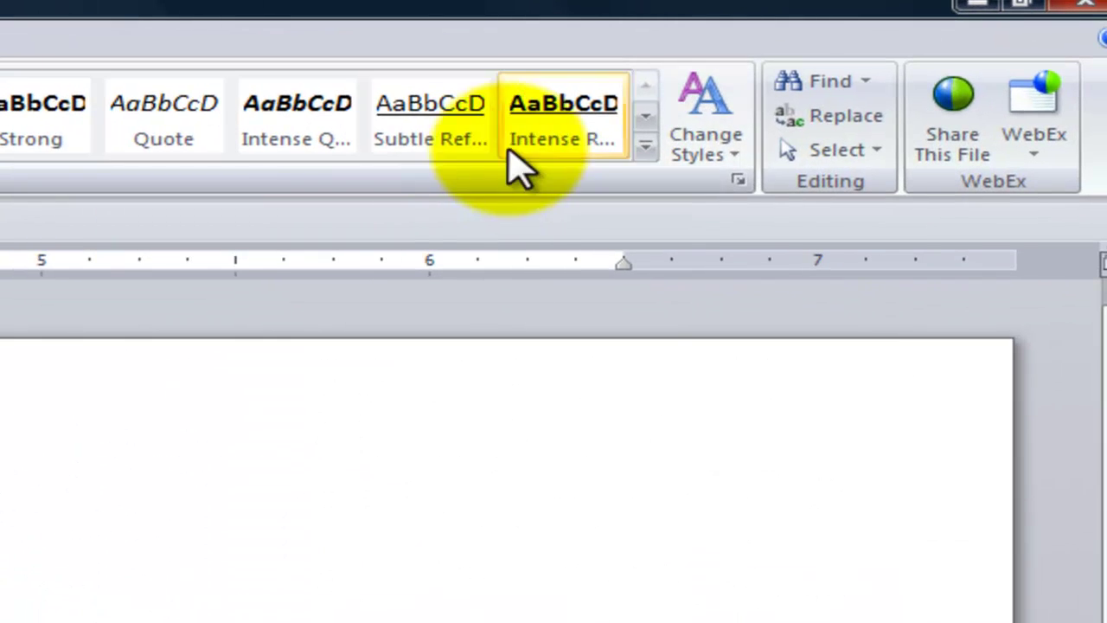
# Step: Apply the Word 2007 style set, revert to Word 2003, then return to the 2007 sample
pyautogui.click(742, 154)
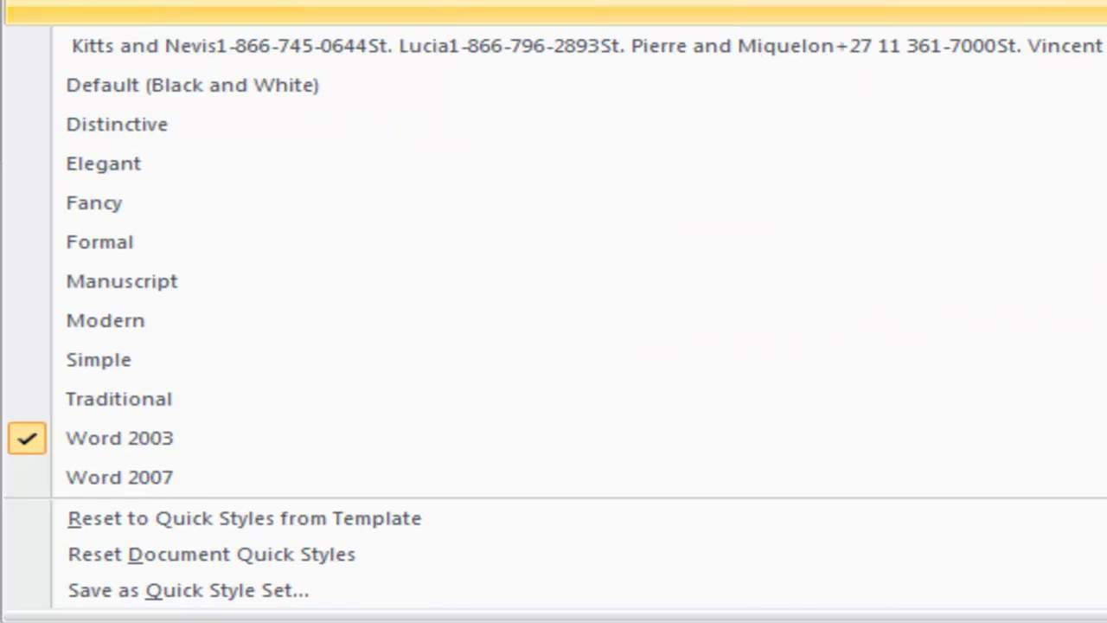
pyautogui.click(191, 481)
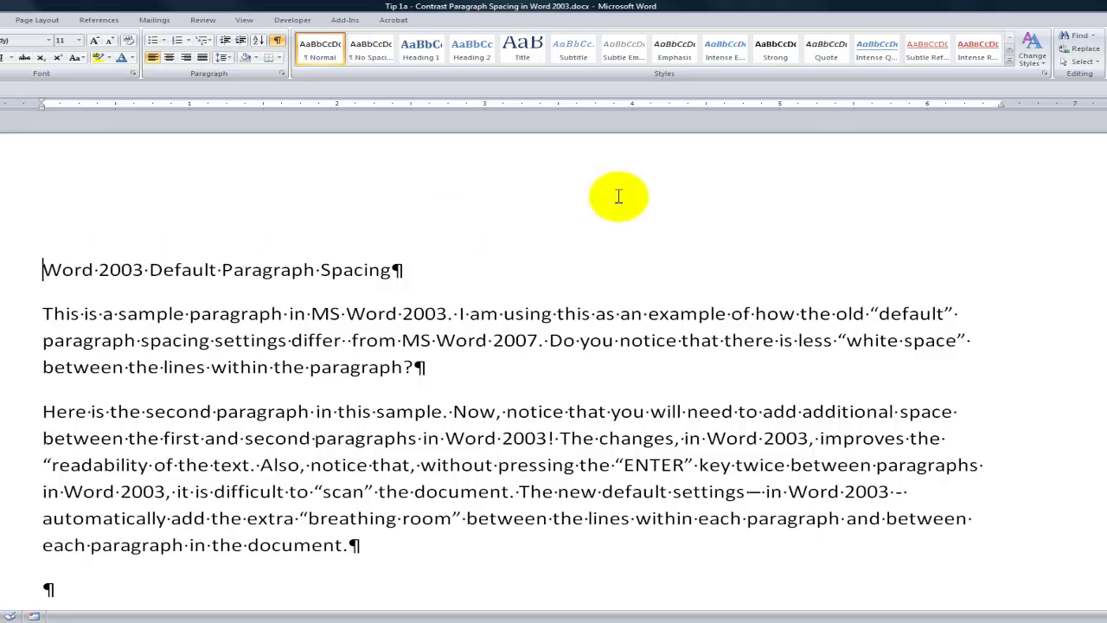
pyautogui.click(1044, 64)
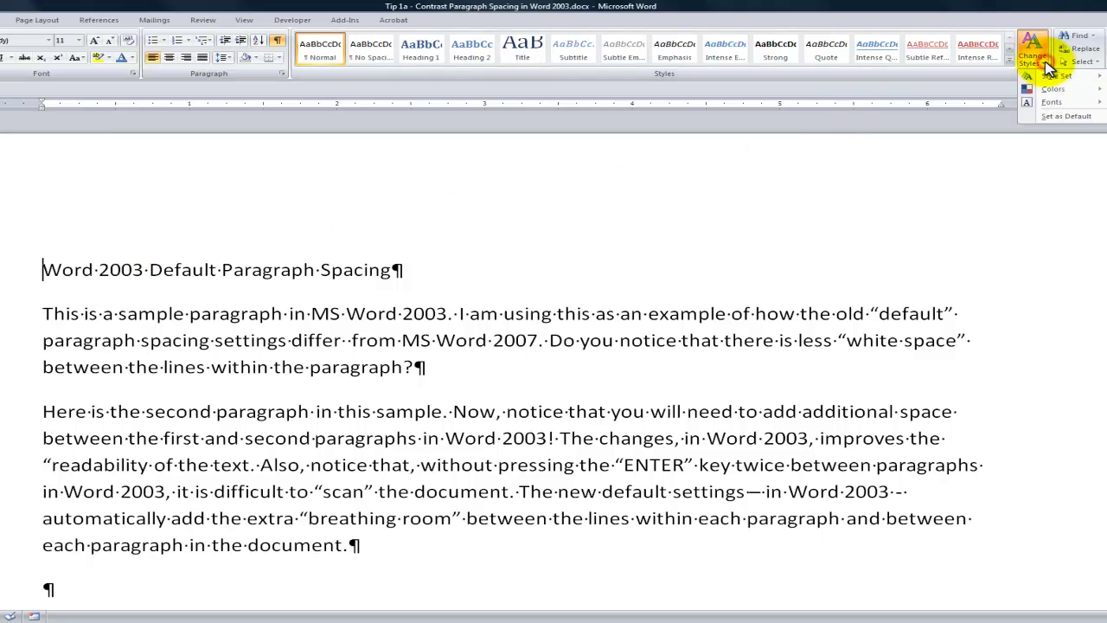
pyautogui.moveTo(1052, 78)
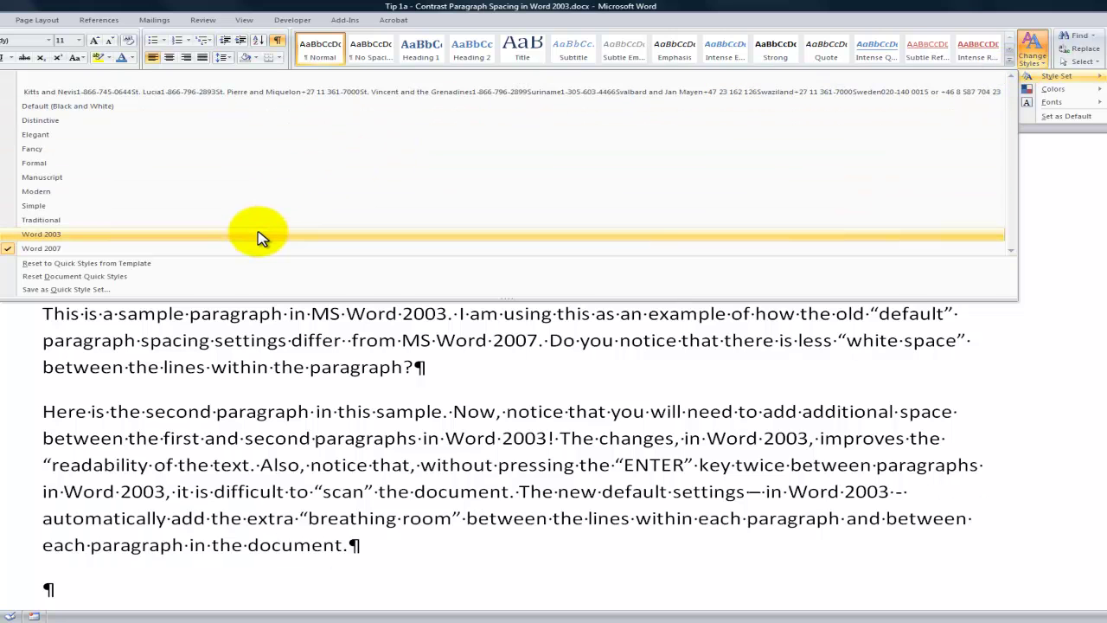
pyautogui.click(259, 235)
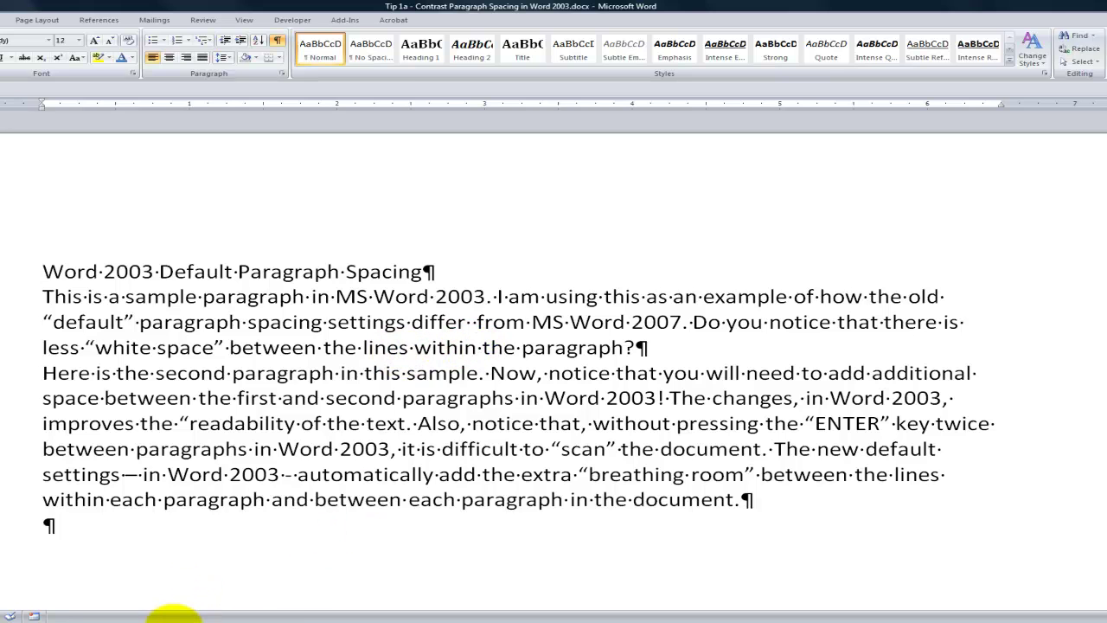
pyautogui.moveTo(208, 617)
pyautogui.click(172, 573)
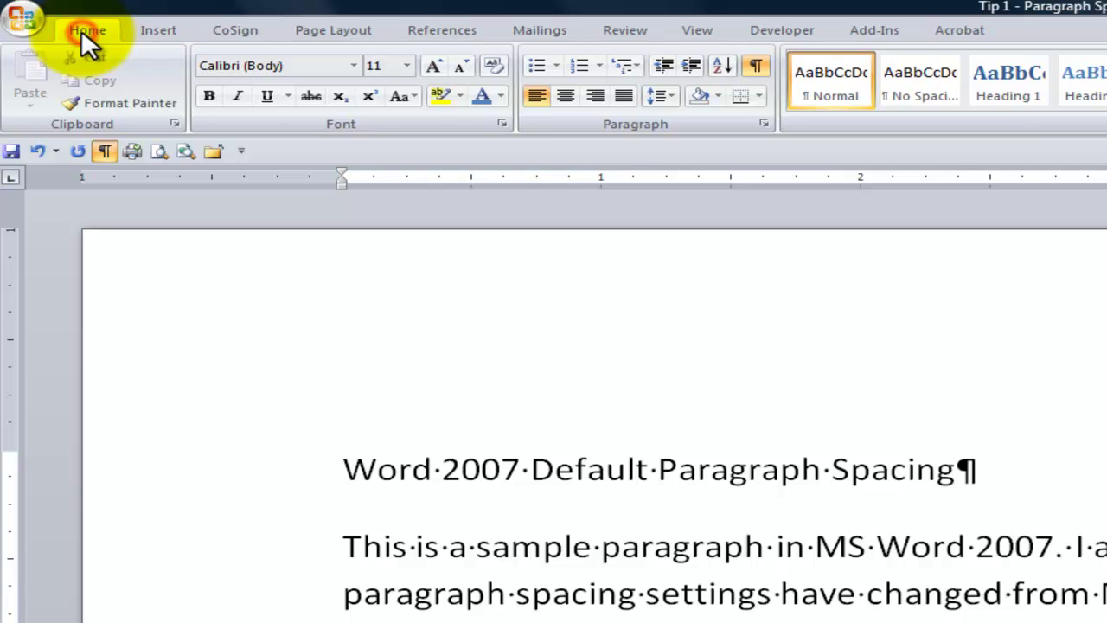
# Step: Inspect the Word 2007 sample's paragraph spacing settings and close the dialog unchanged
pyautogui.click(312, 30)
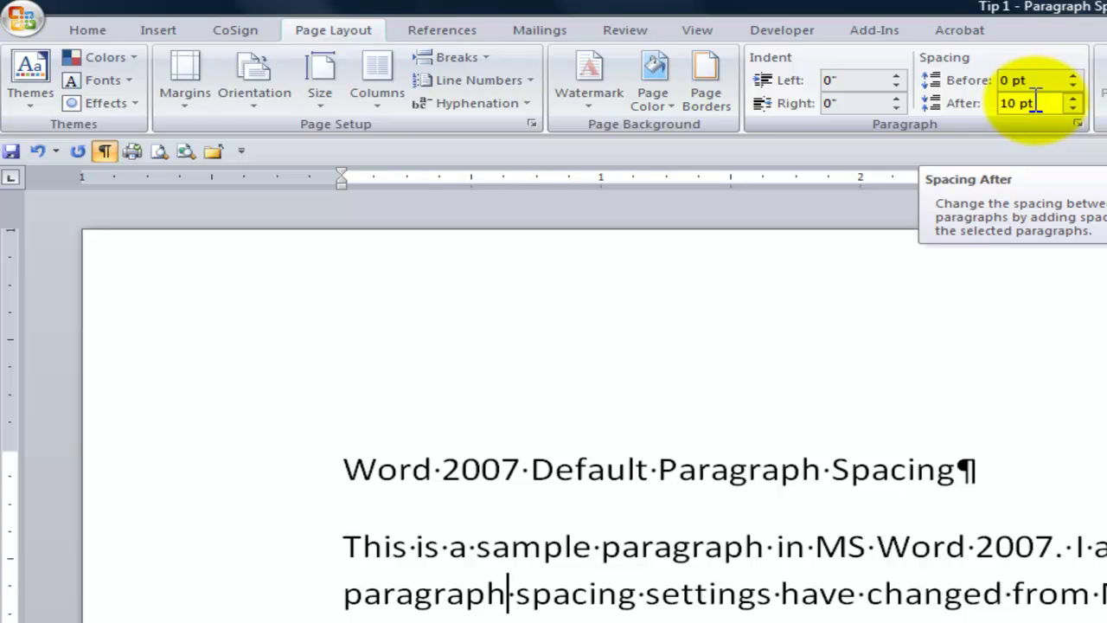
pyautogui.click(1078, 126)
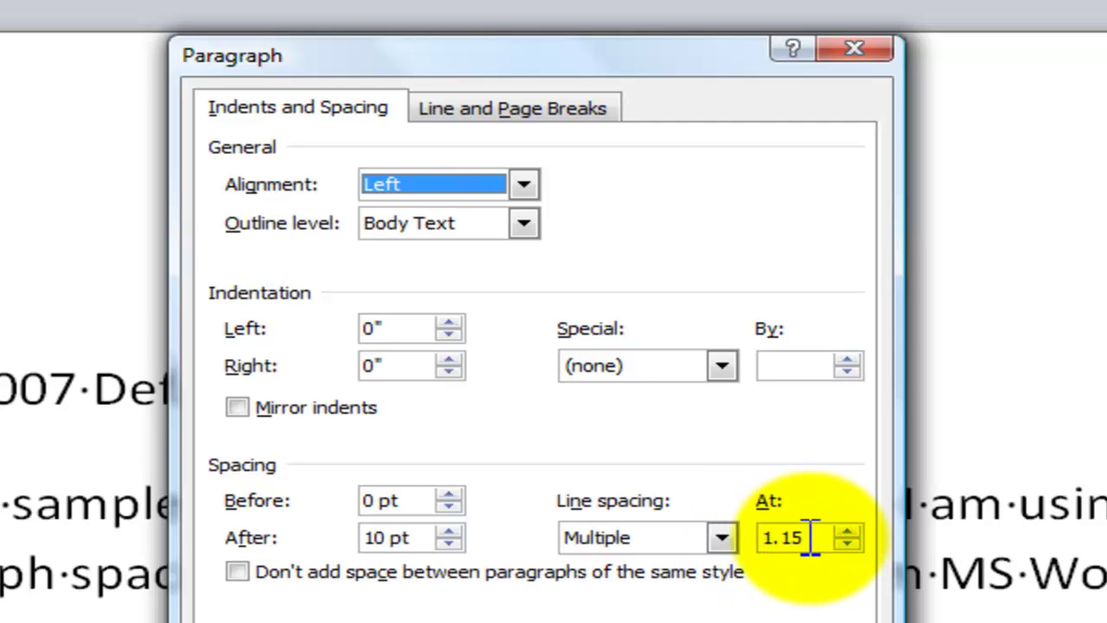
pyautogui.click(778, 621)
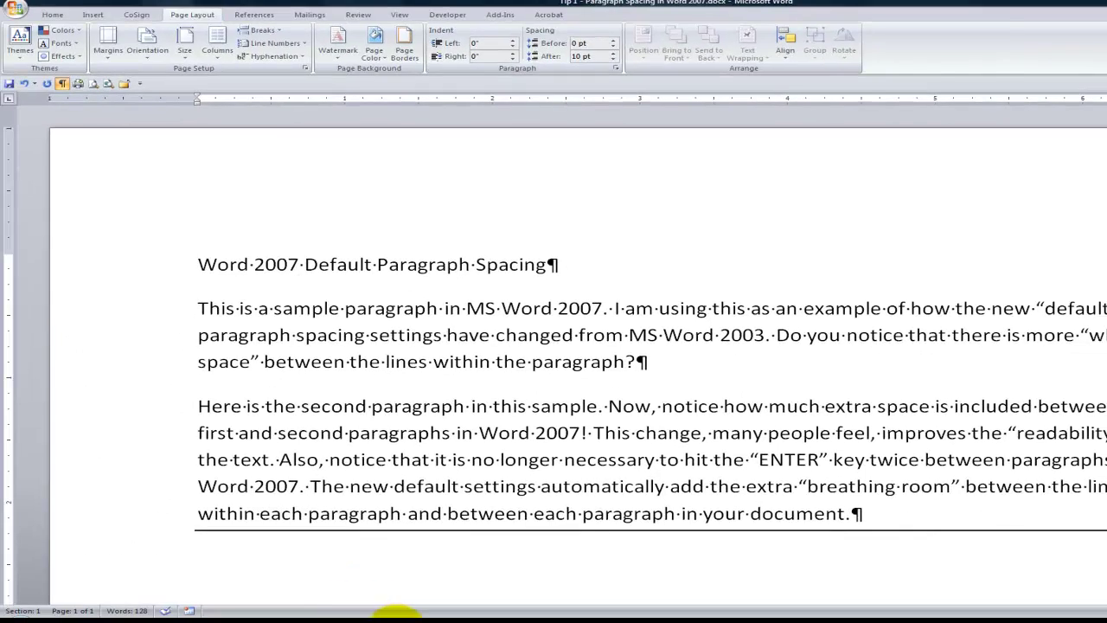
# Step: In the Word 2003 sample's first paragraph, check paragraph spacing and keep line spacing at Single
pyautogui.click(398, 616)
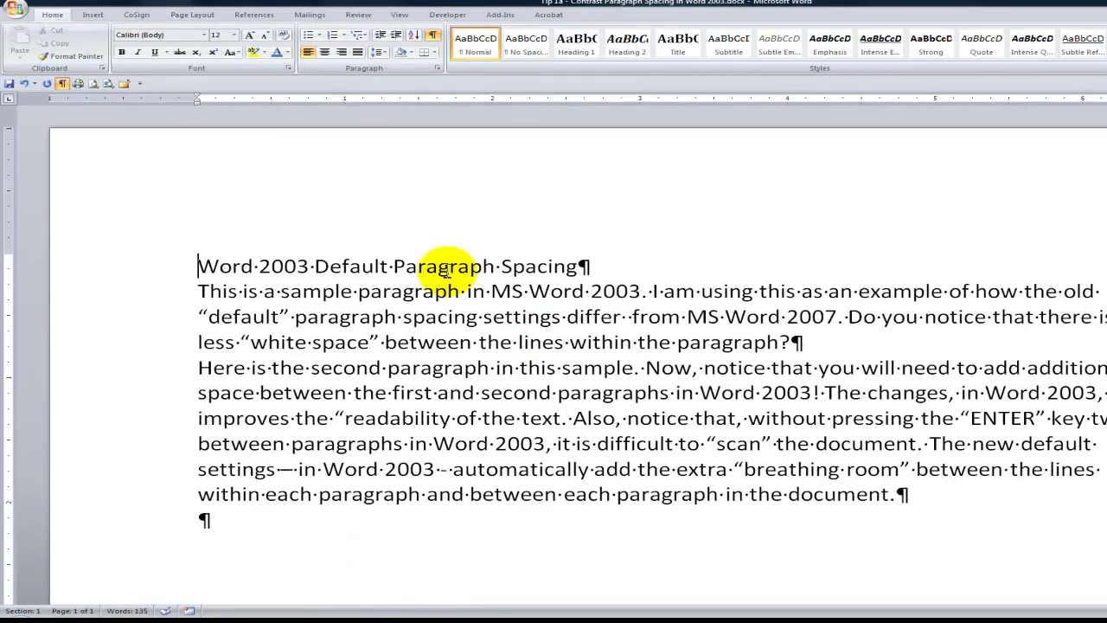
pyautogui.click(424, 290)
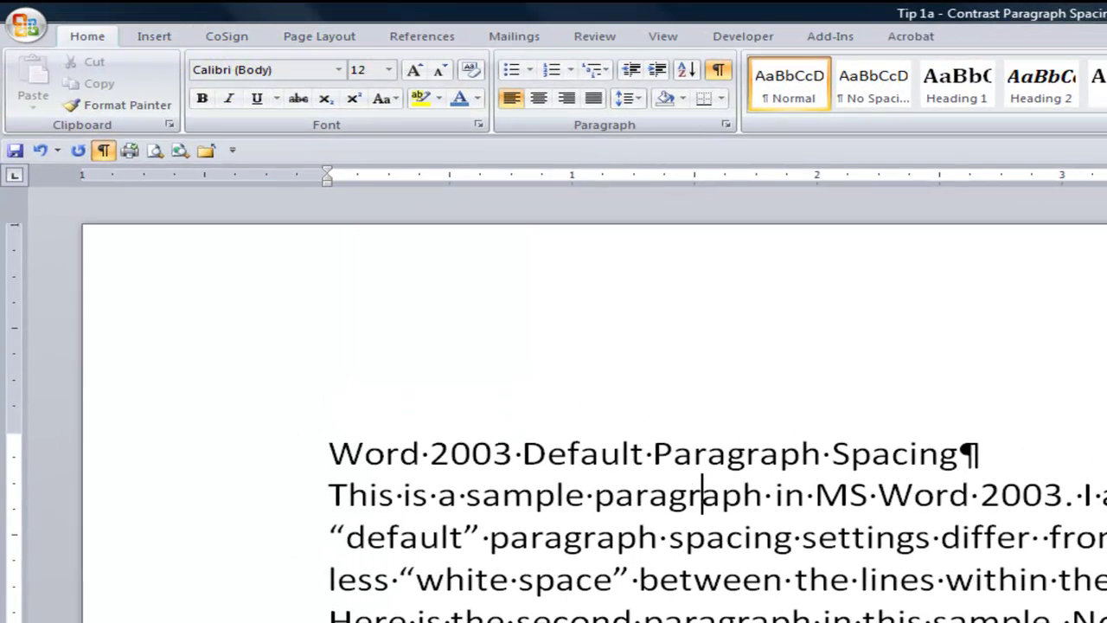
pyautogui.click(331, 37)
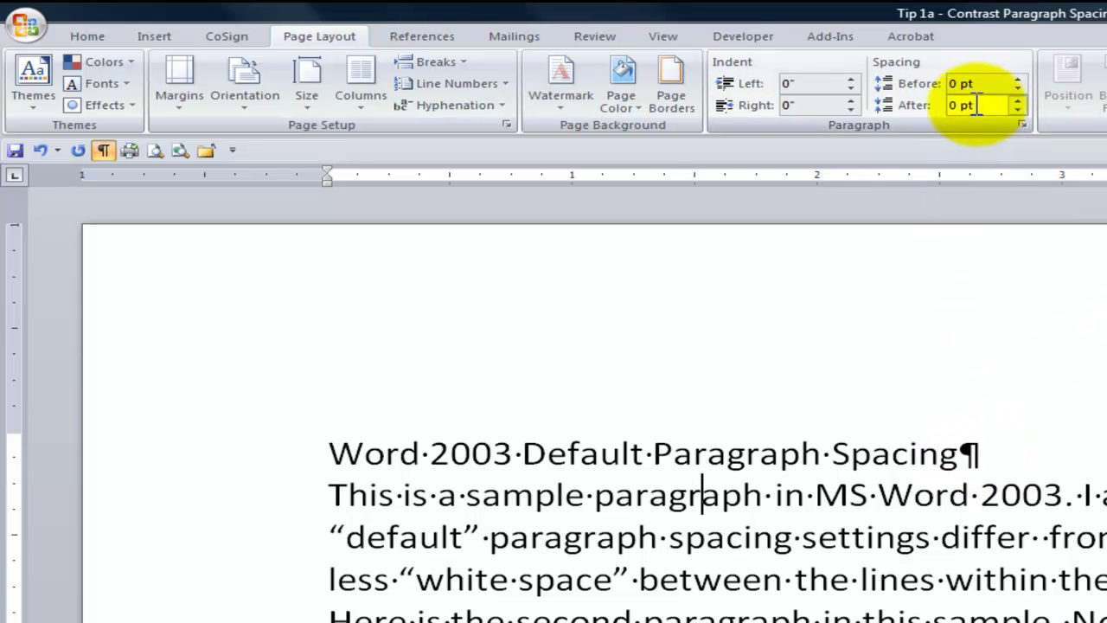
pyautogui.click(1023, 120)
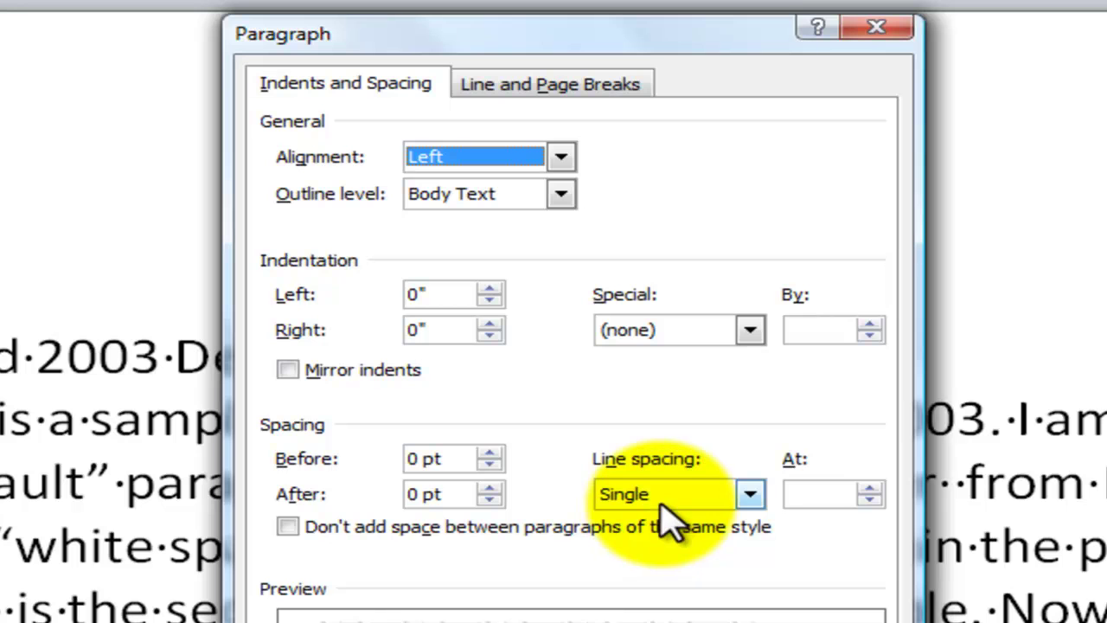
pyautogui.click(749, 495)
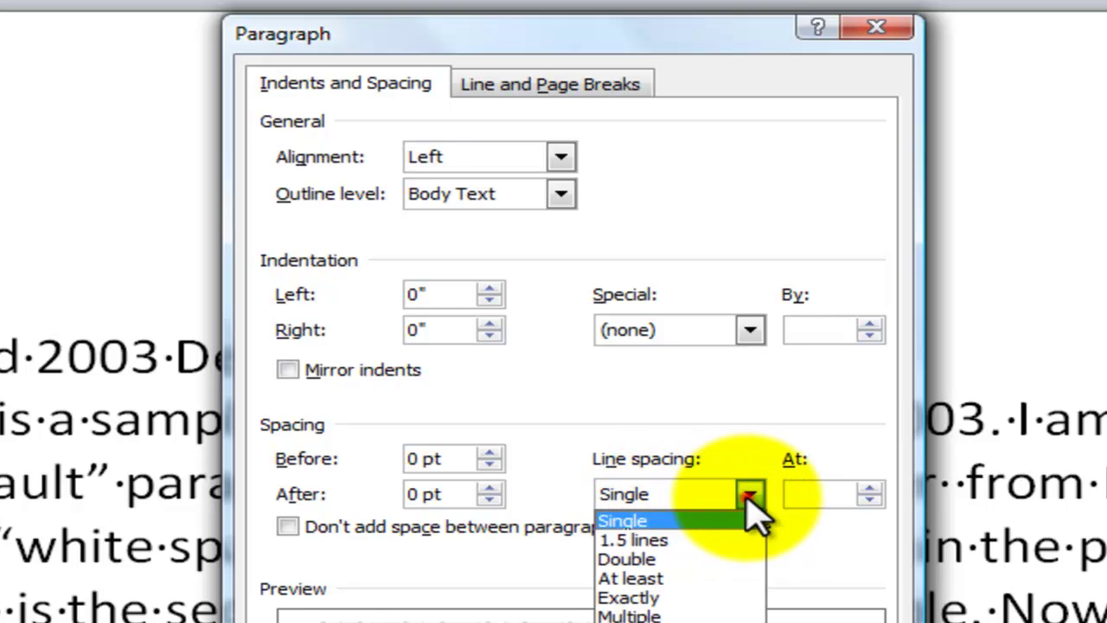
pyautogui.click(711, 519)
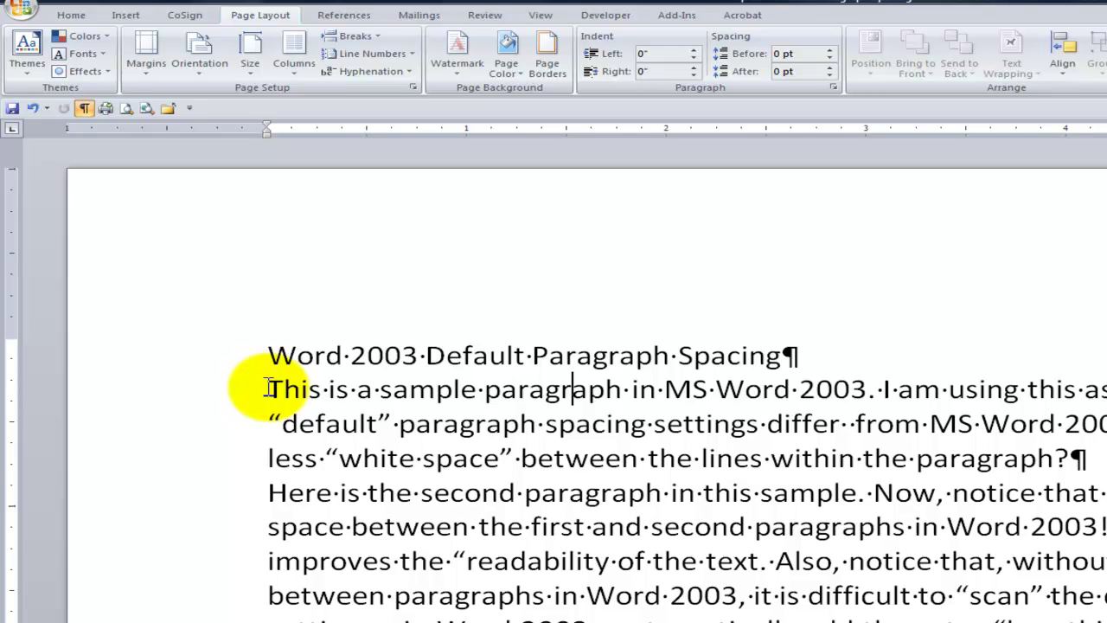
pyautogui.click(267, 389)
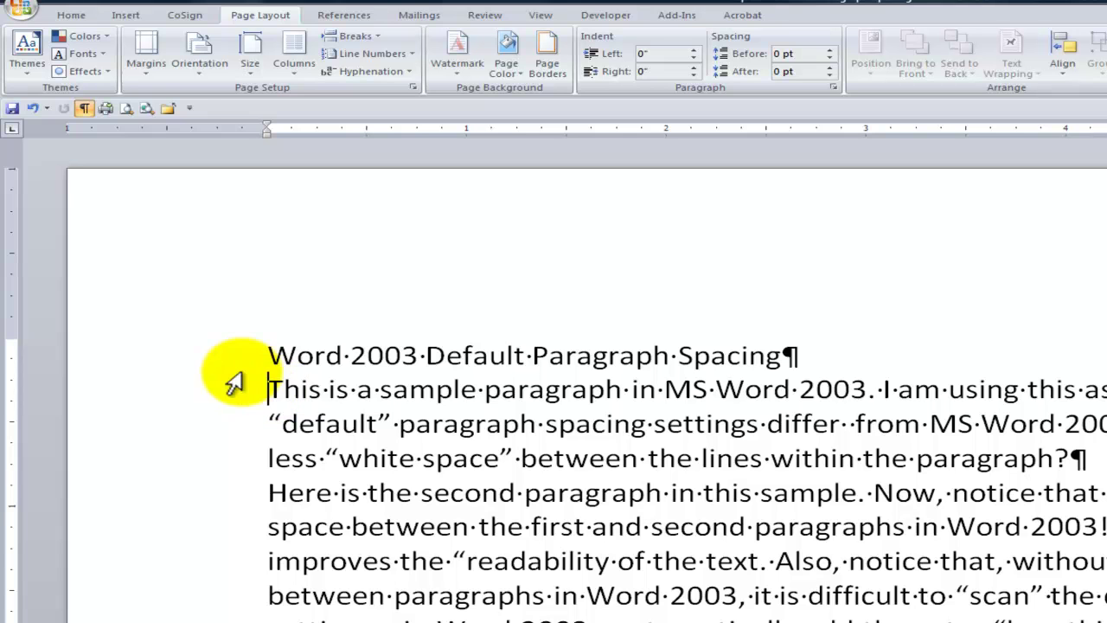
pyautogui.click(71, 16)
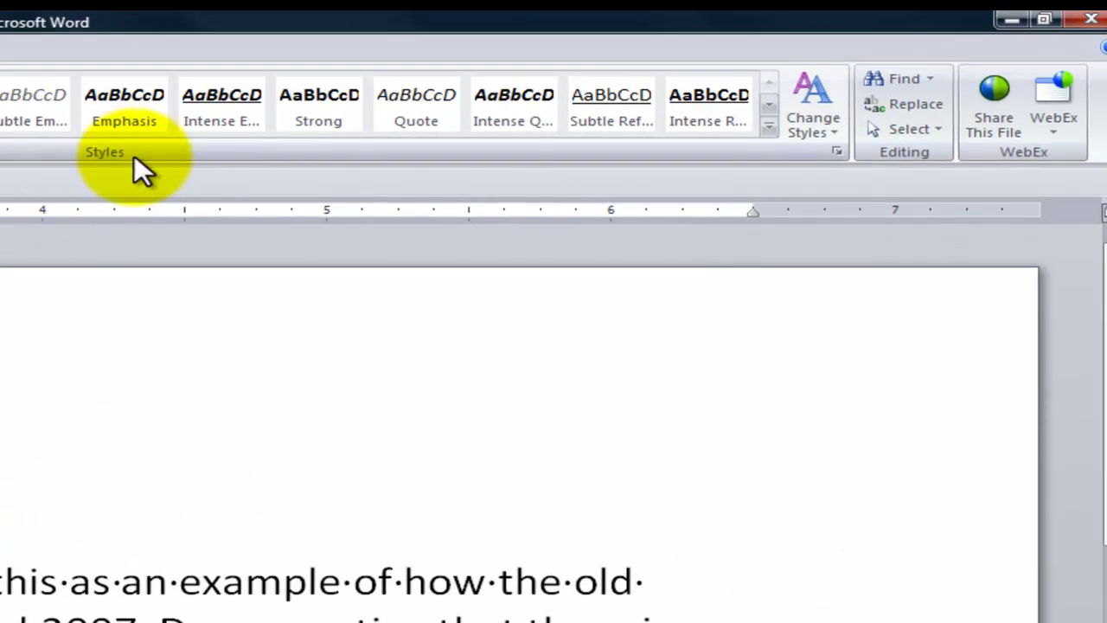
pyautogui.click(768, 125)
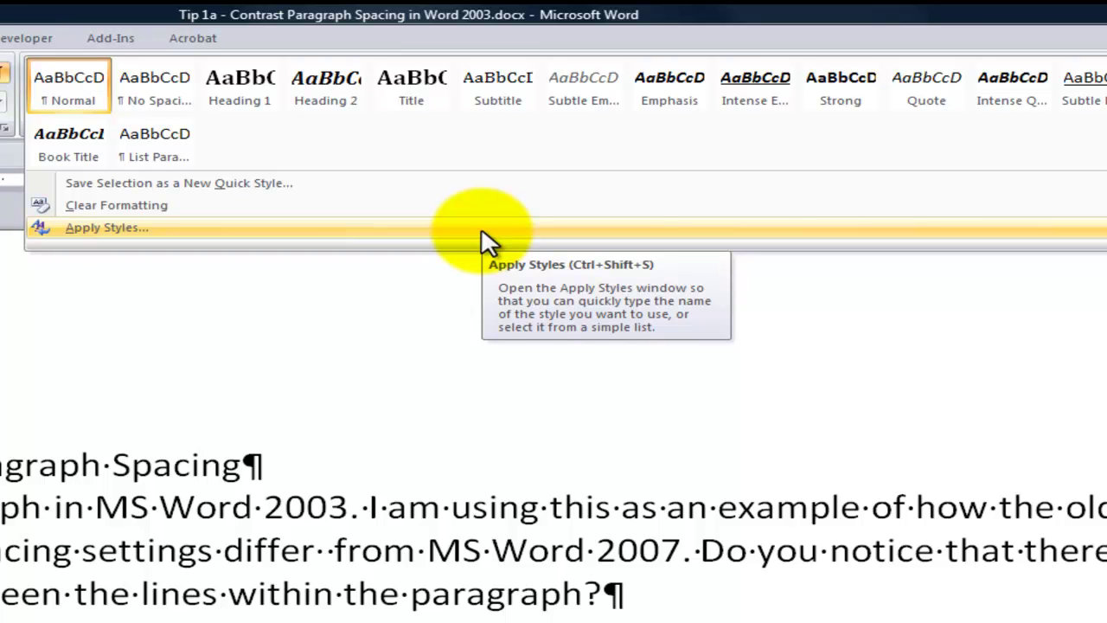
pyautogui.click(481, 227)
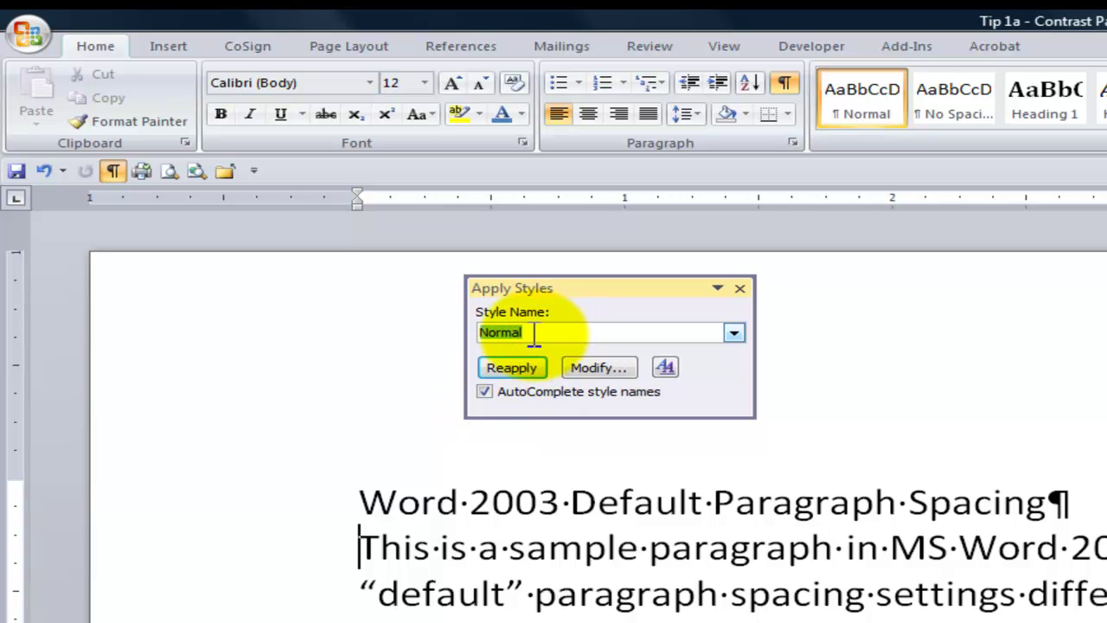
pyautogui.click(593, 366)
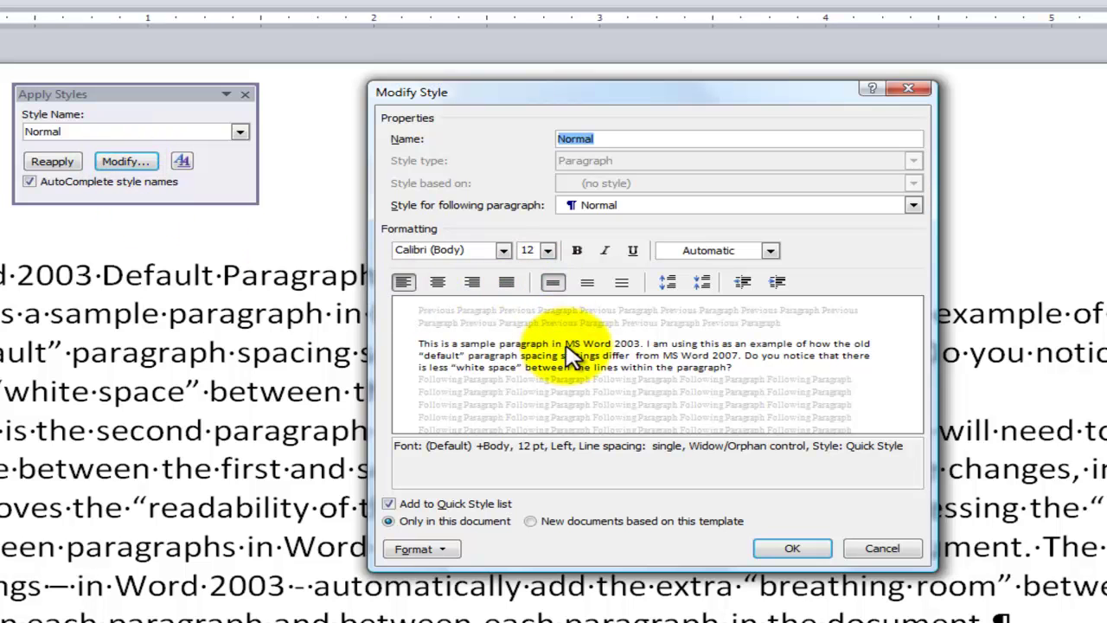
pyautogui.click(883, 548)
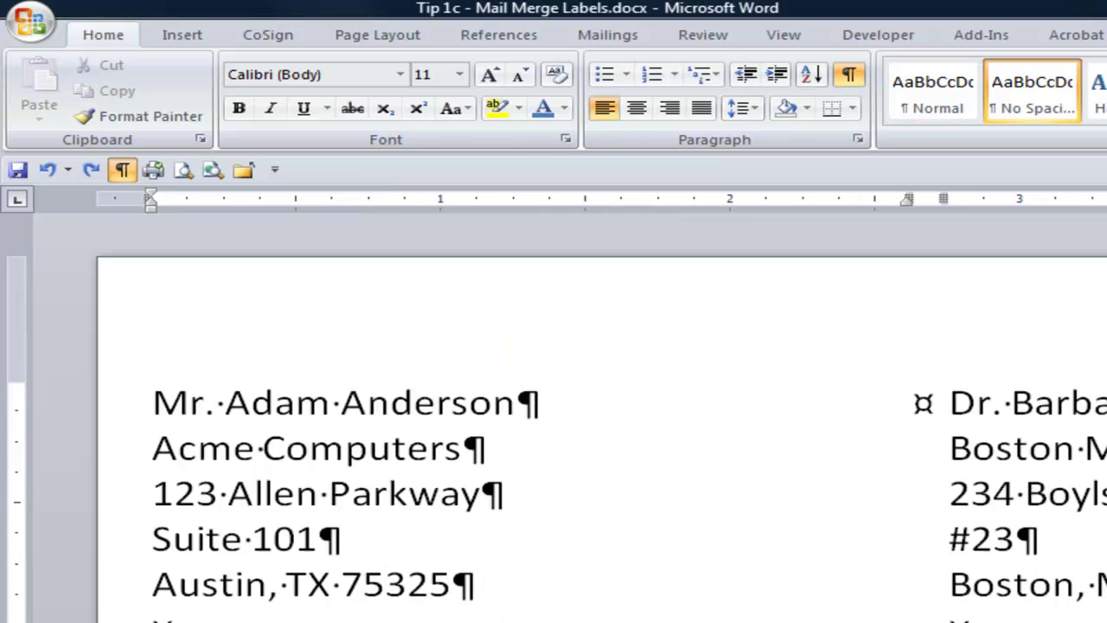
# Step: Select all the label text in the Mail Merge Labels table with Ctrl+A
pyautogui.hotkey('shift', 'Down')
pyautogui.hotkey('shift', 'Down')
pyautogui.hotkey('shift', 'Down')
pyautogui.hotkey('shift', 'Down')
pyautogui.hotkey('shift', 'Down')
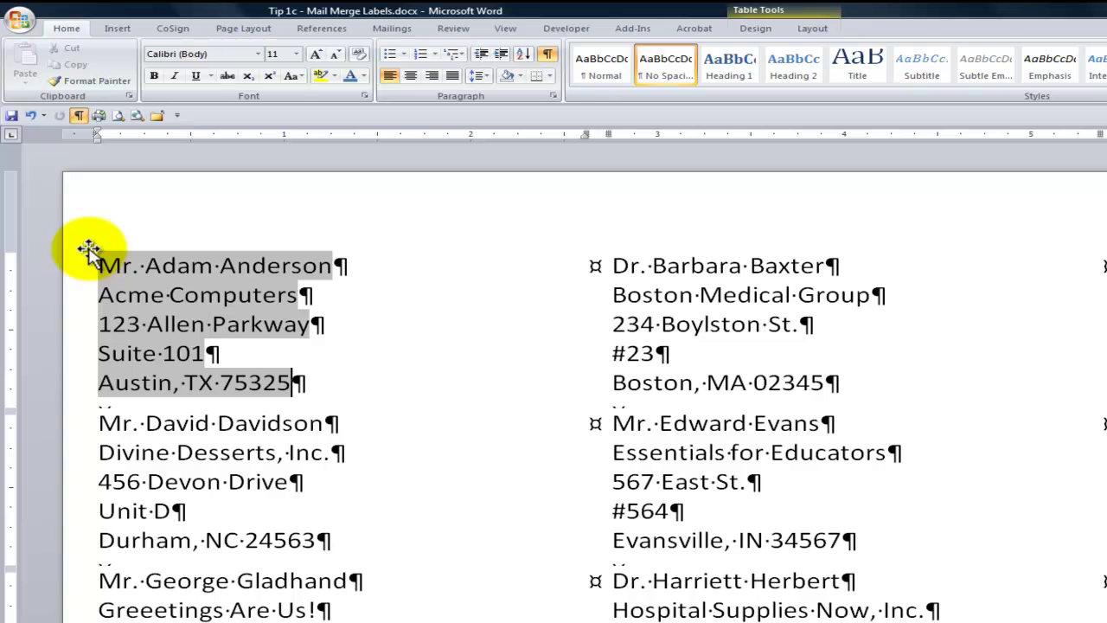
pyautogui.click(89, 250)
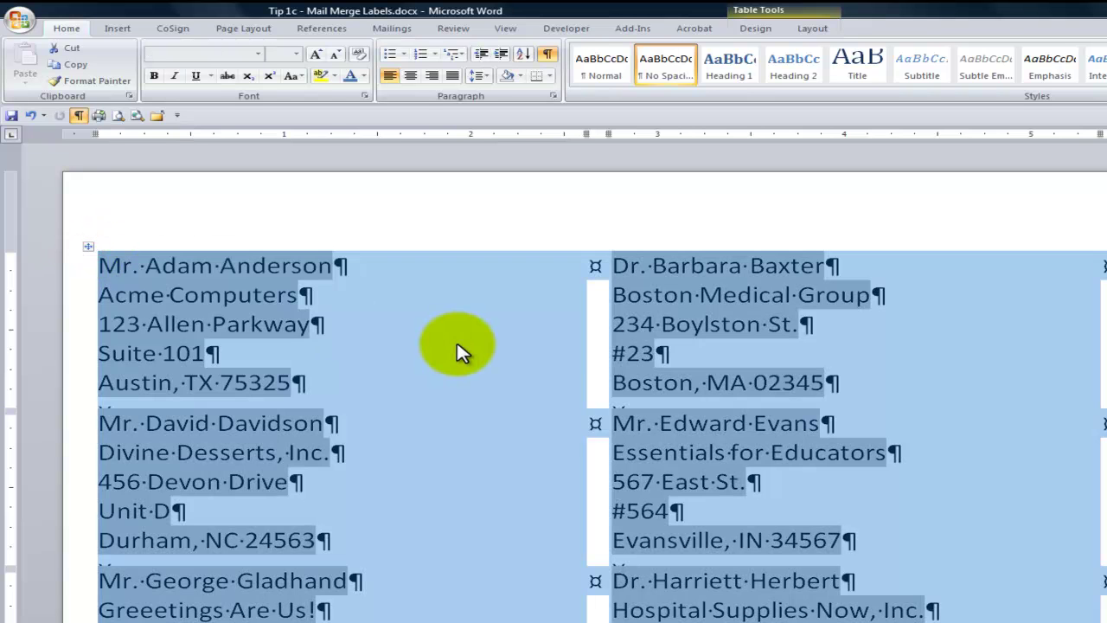
pyautogui.click(456, 343)
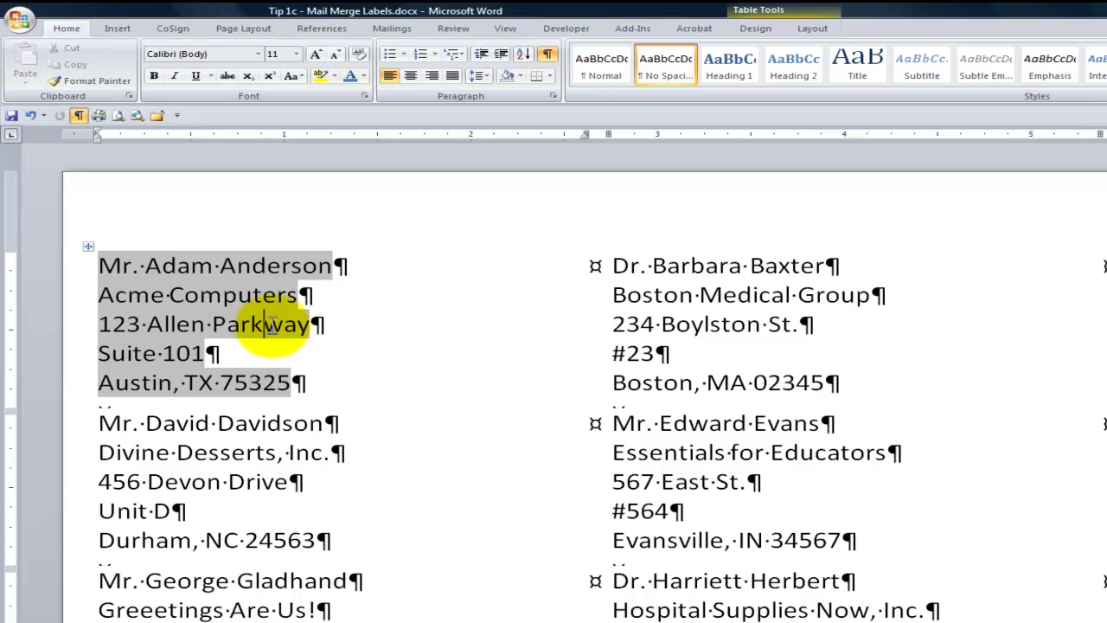
pyautogui.hotkey('ctrl', 'a')
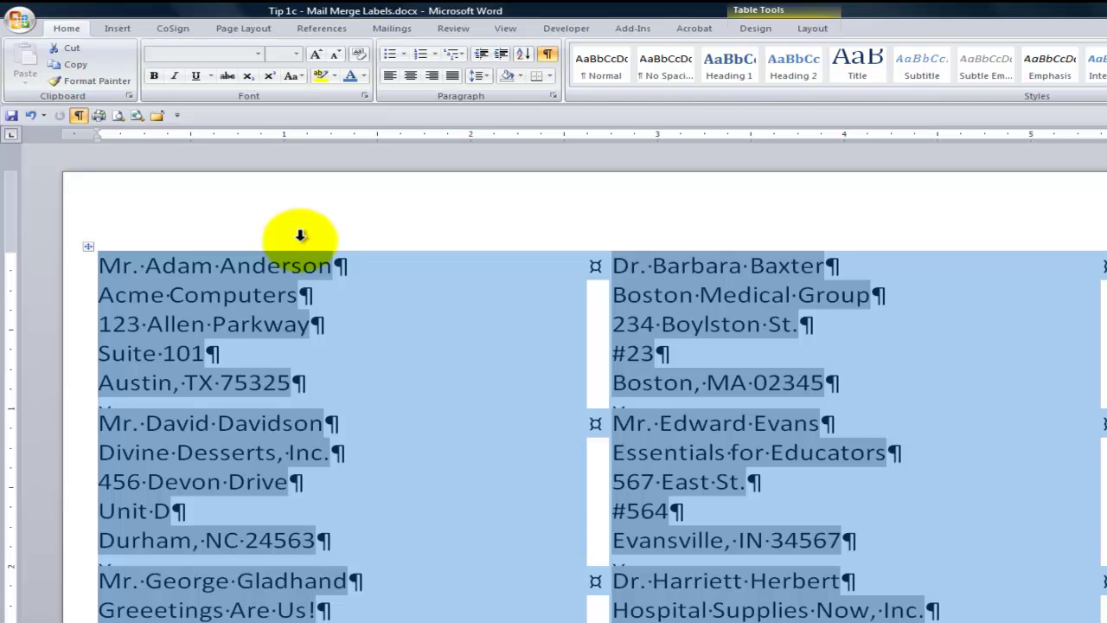
# Step: Apply No Spacing to all labels, shrink the font one size, and close Apply Styles
pyautogui.hotkey('ctrl', 'shift', 's')
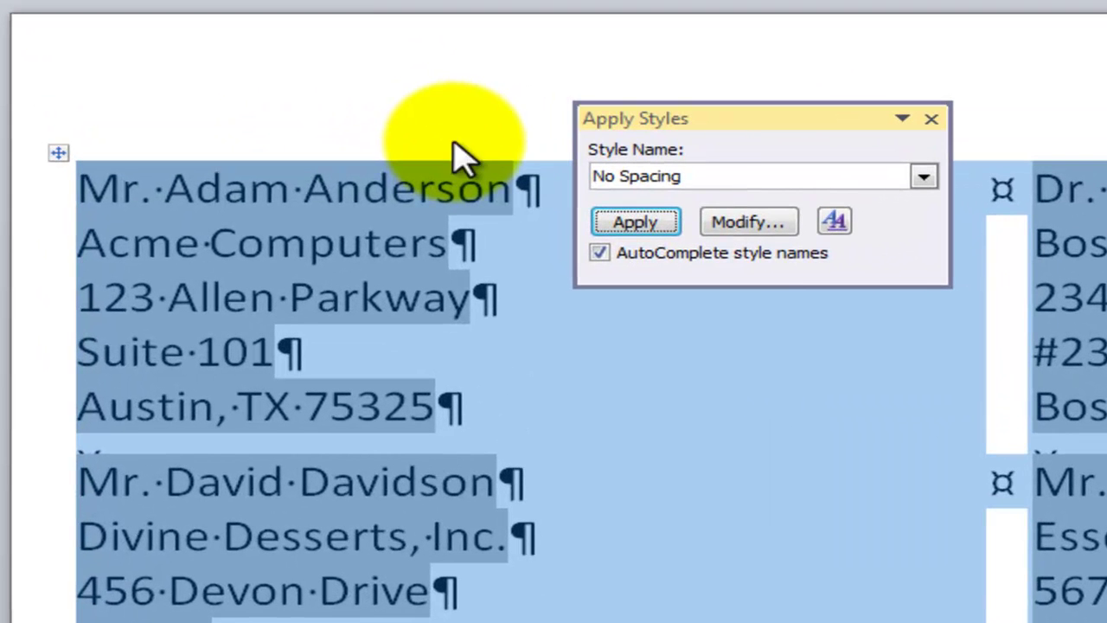
pyautogui.click(685, 175)
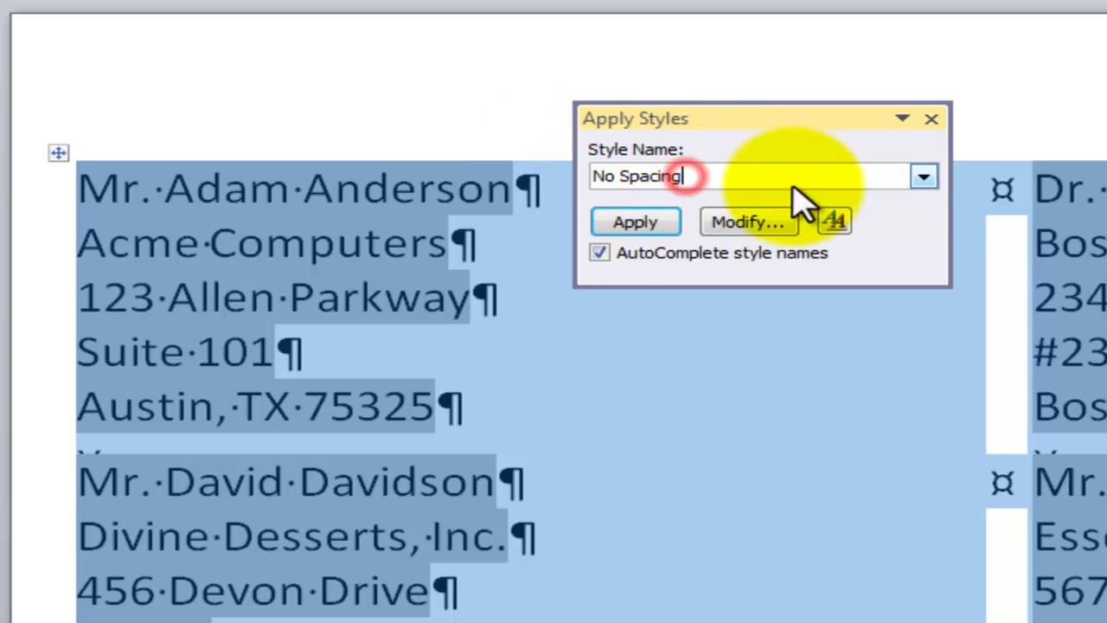
pyautogui.click(922, 177)
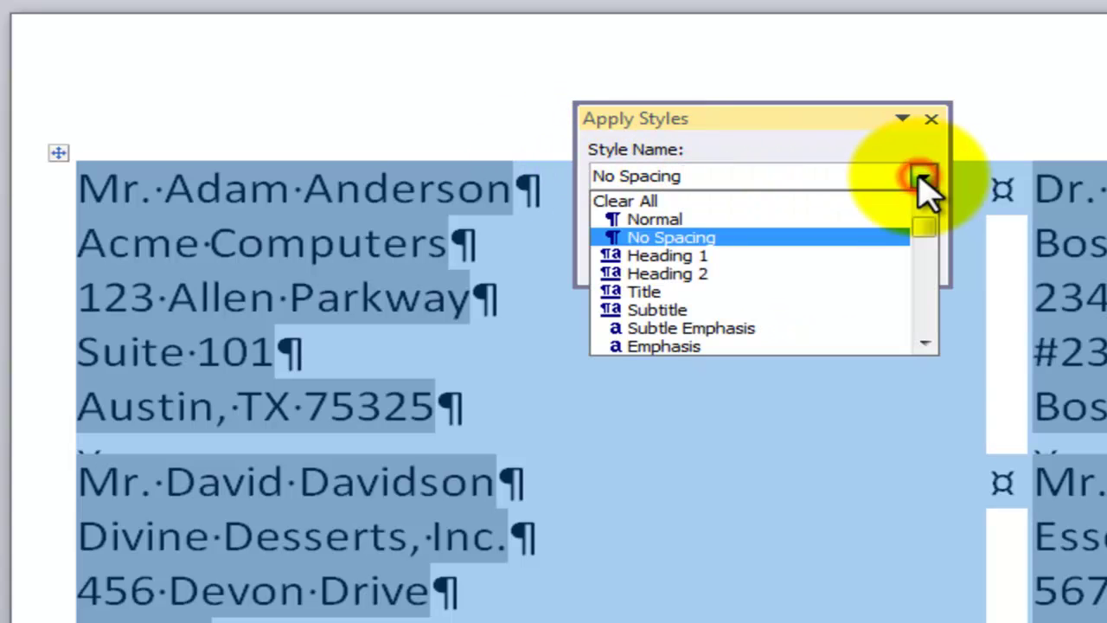
pyautogui.click(759, 237)
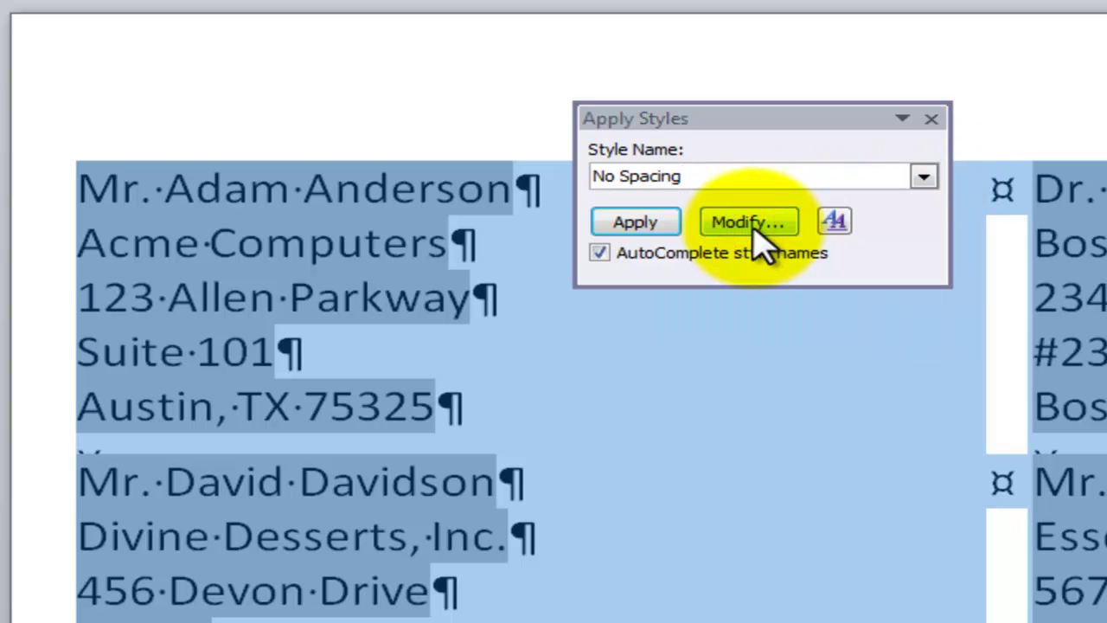
pyautogui.click(626, 232)
pyautogui.click(650, 232)
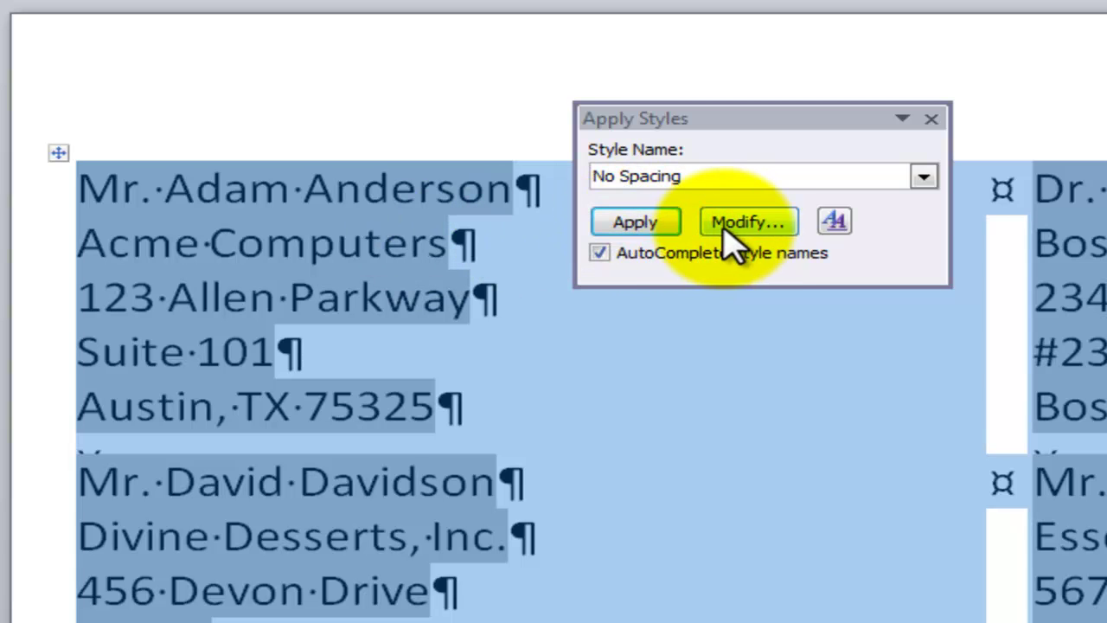
pyautogui.click(717, 175)
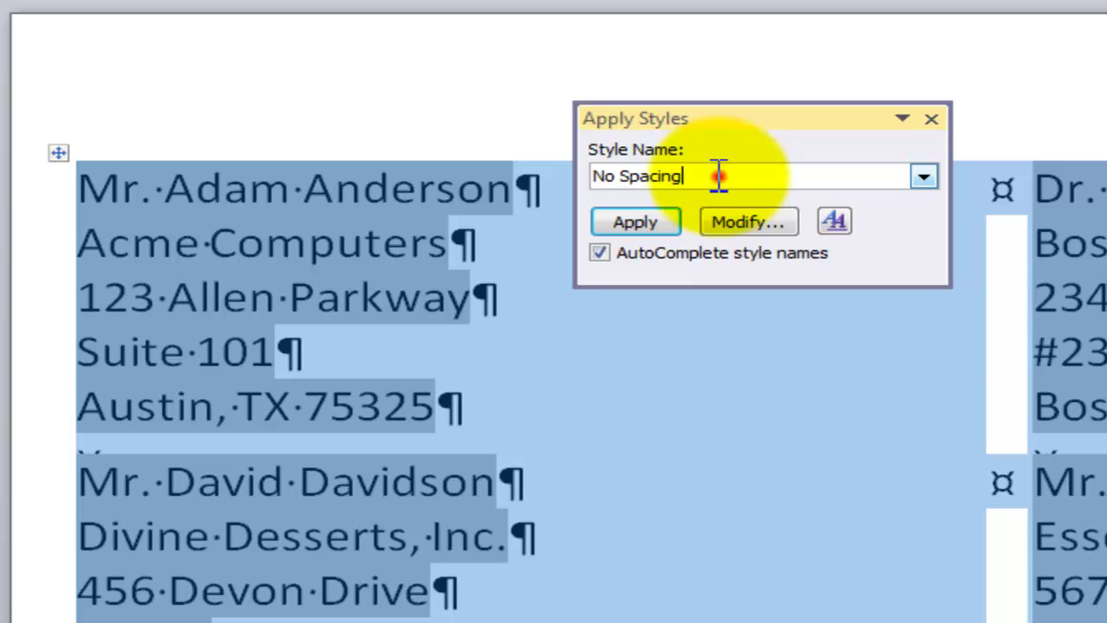
pyautogui.click(642, 227)
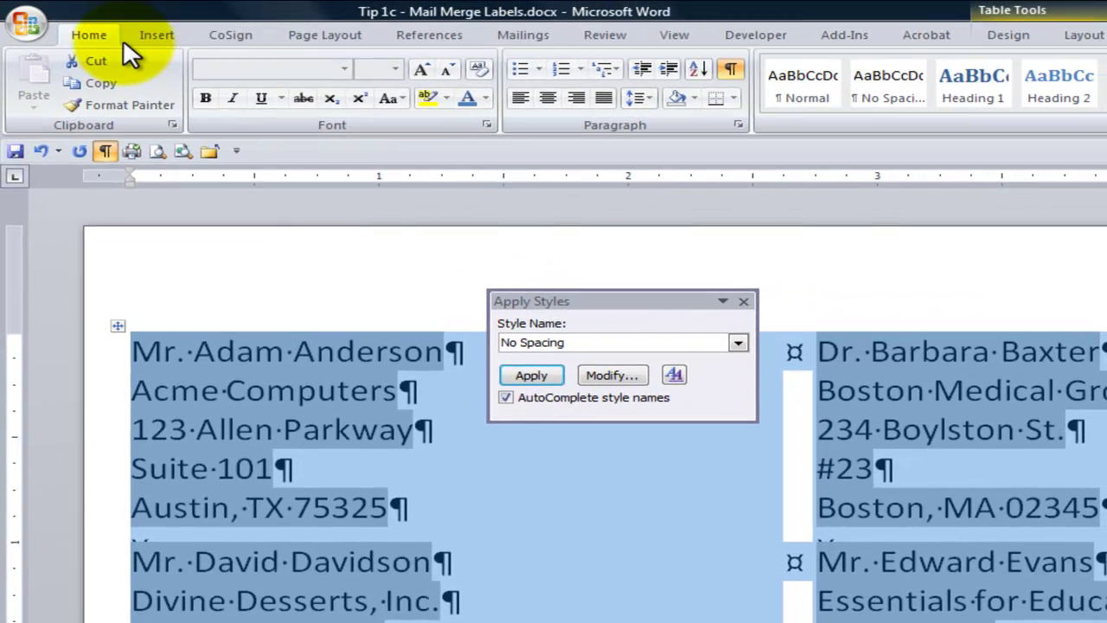
pyautogui.click(446, 67)
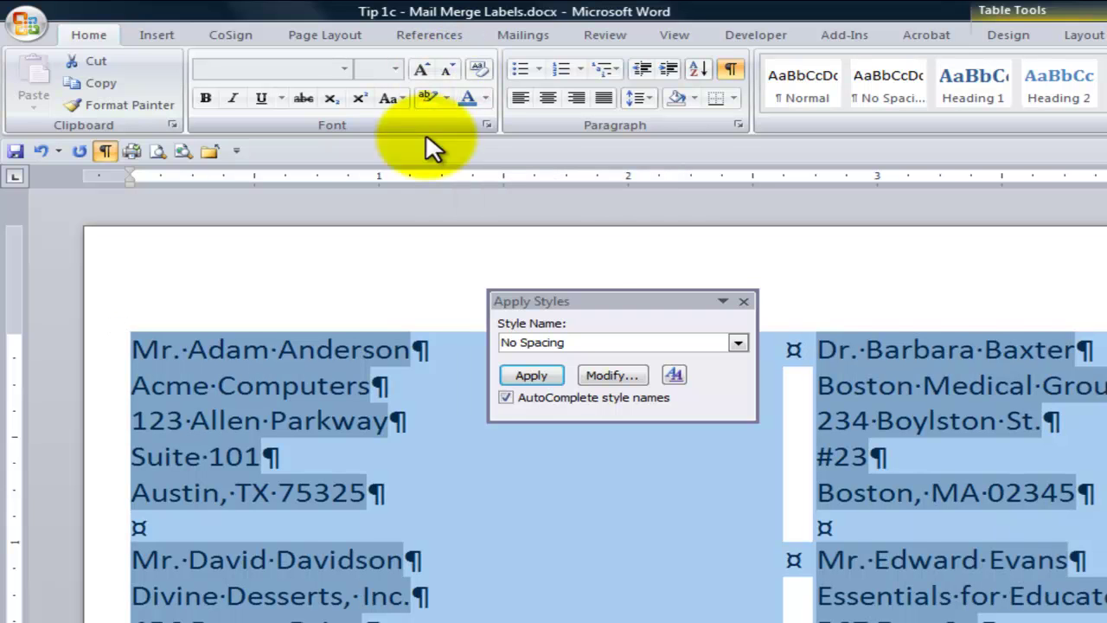
pyautogui.click(742, 301)
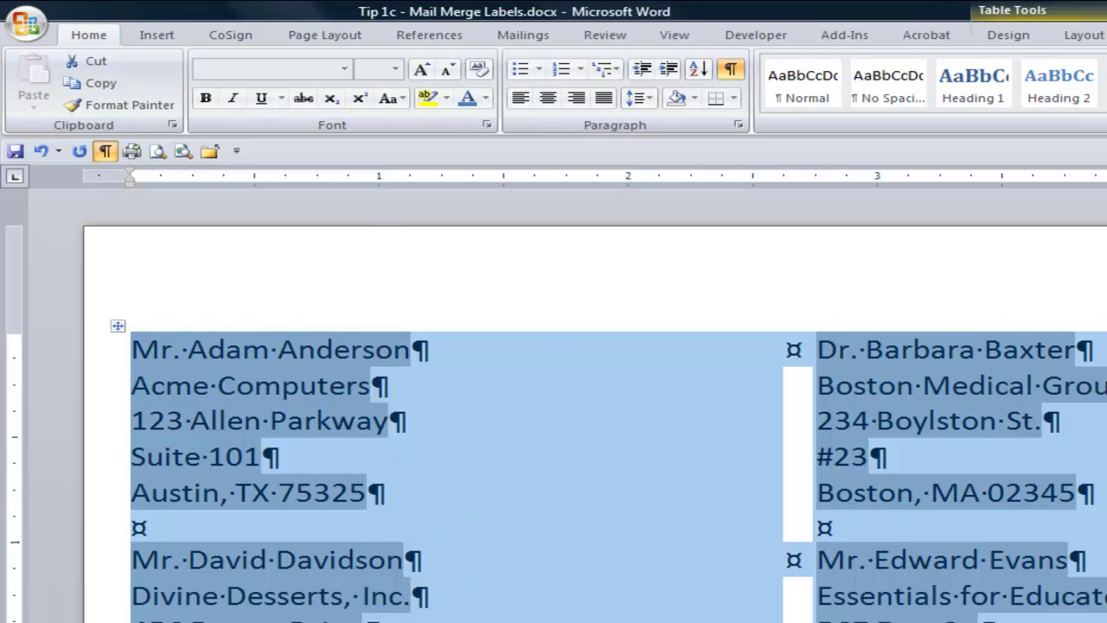
# Step: Inspect the Sender Address style on the letter template's 'The Company Rocks' sender line
pyautogui.hotkey('alt', 'Tab')
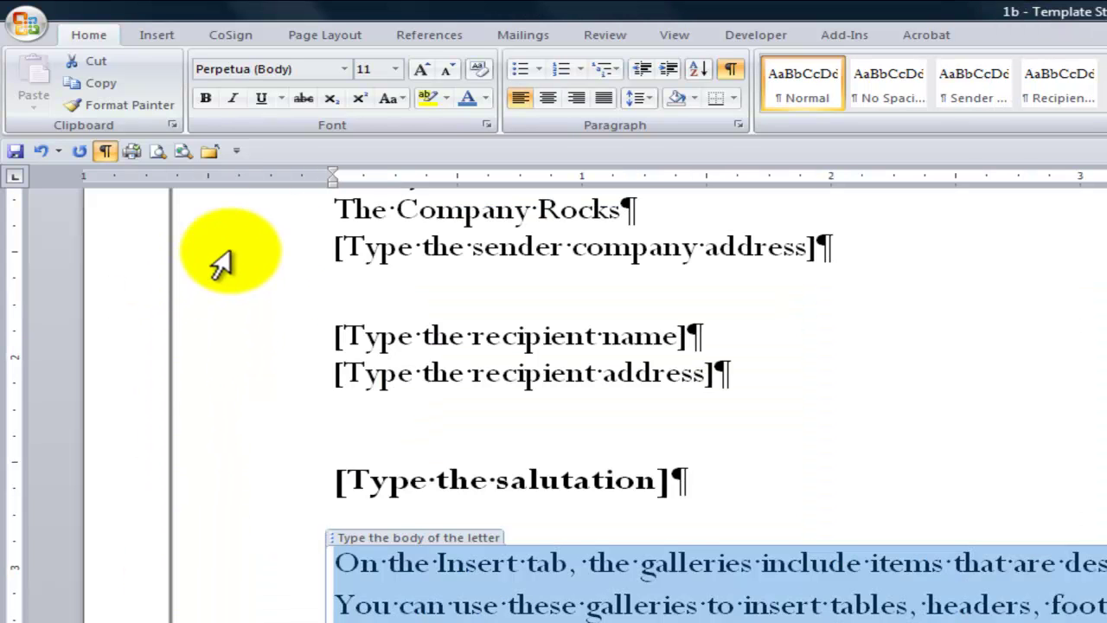
pyautogui.click(303, 210)
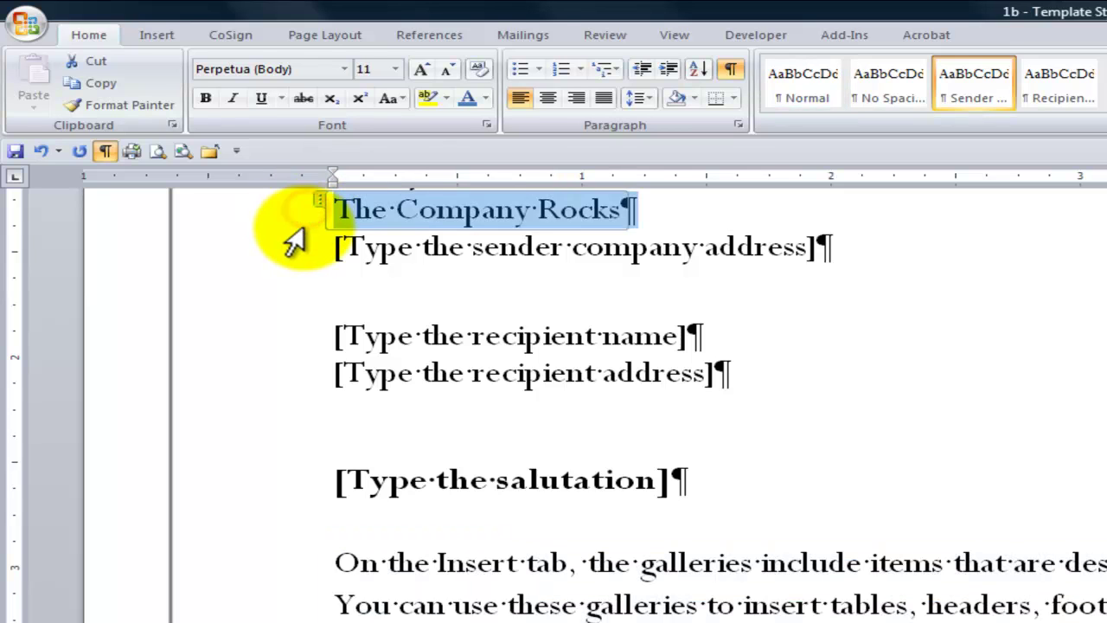
pyautogui.click(977, 93)
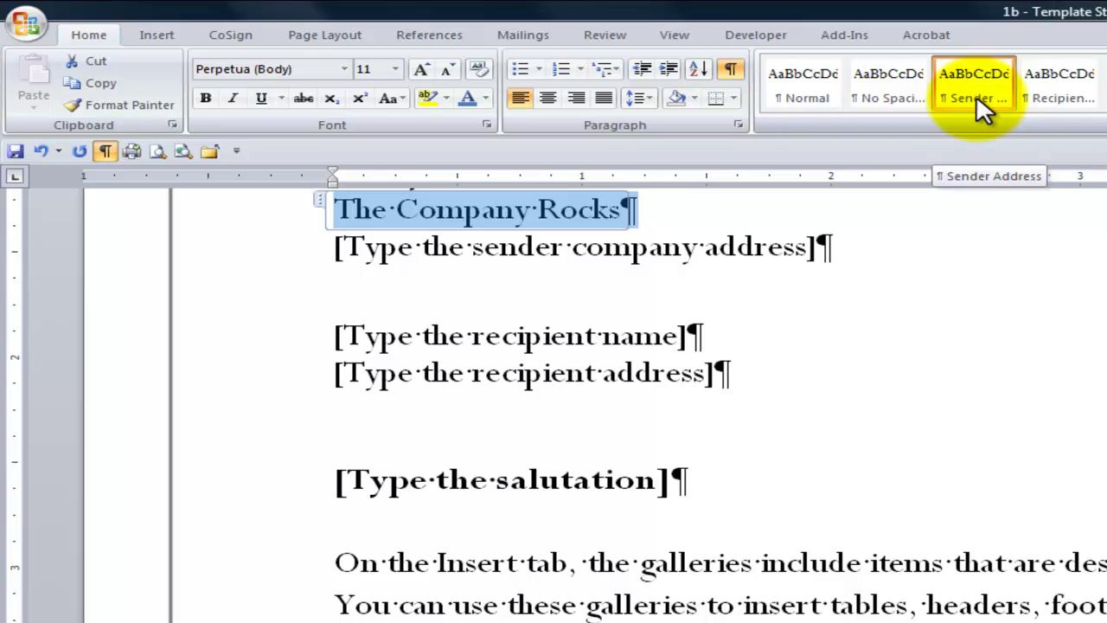
pyautogui.hotkey('ctrl', 'shift', 's')
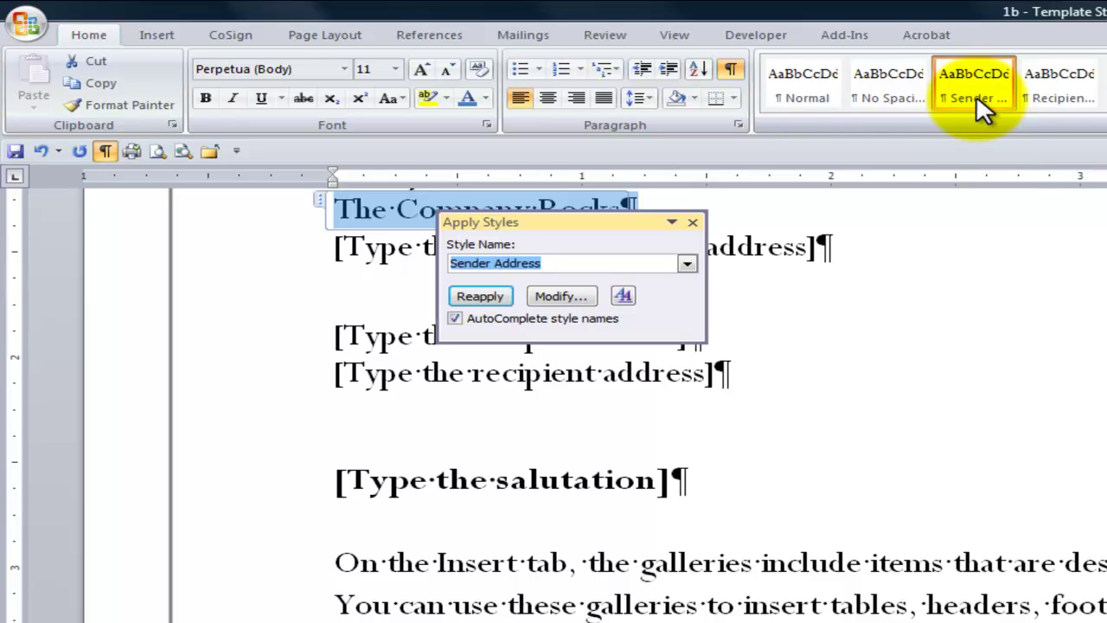
pyautogui.click(553, 295)
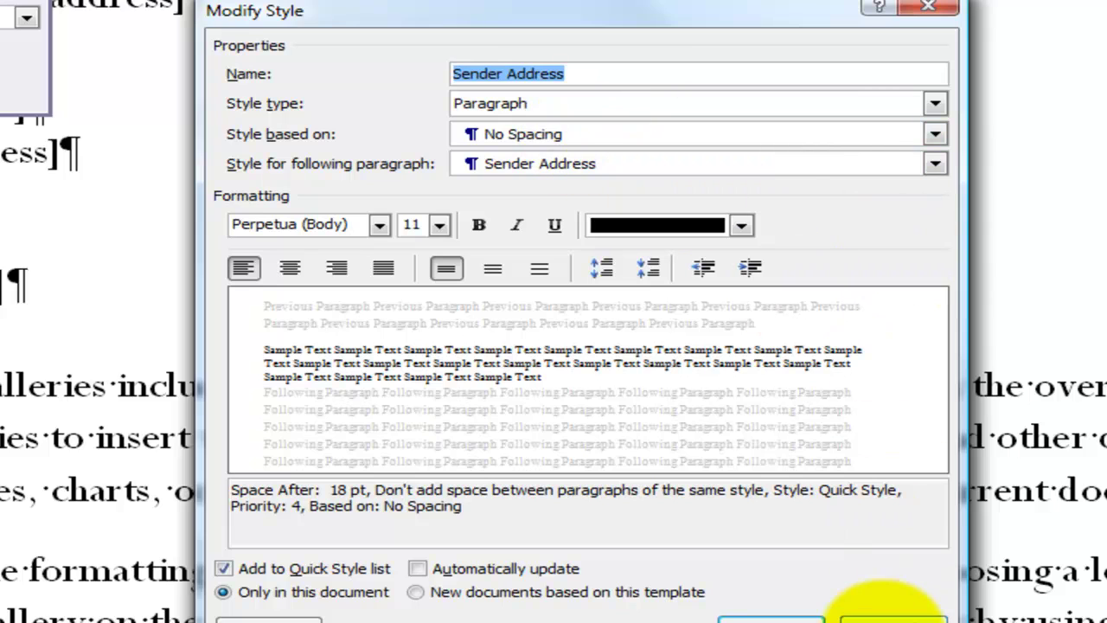
pyautogui.click(878, 619)
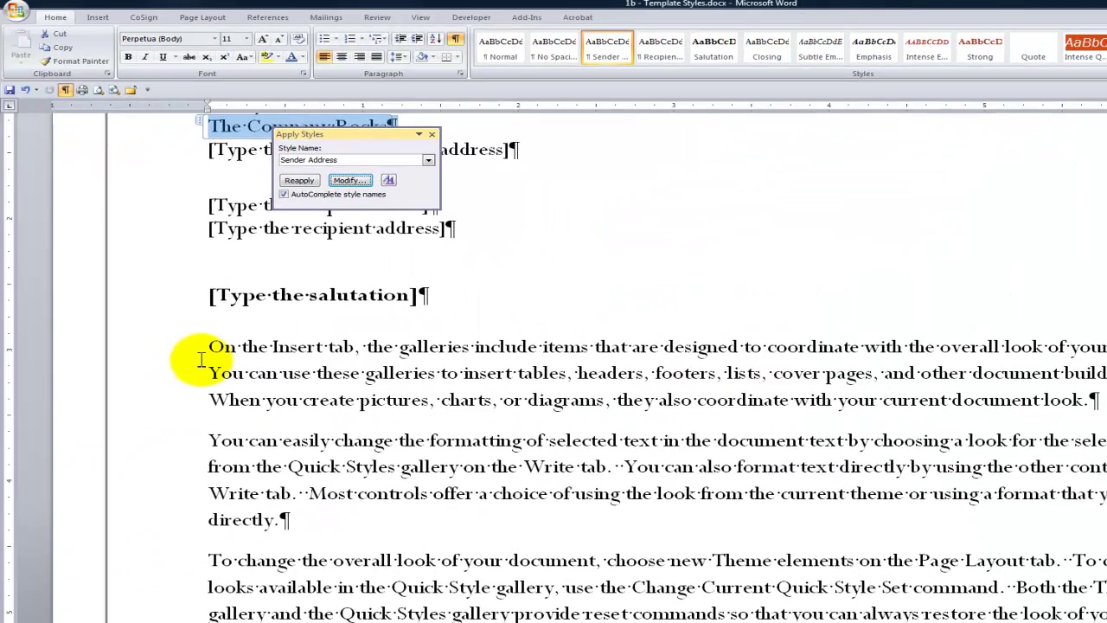
pyautogui.click(186, 356)
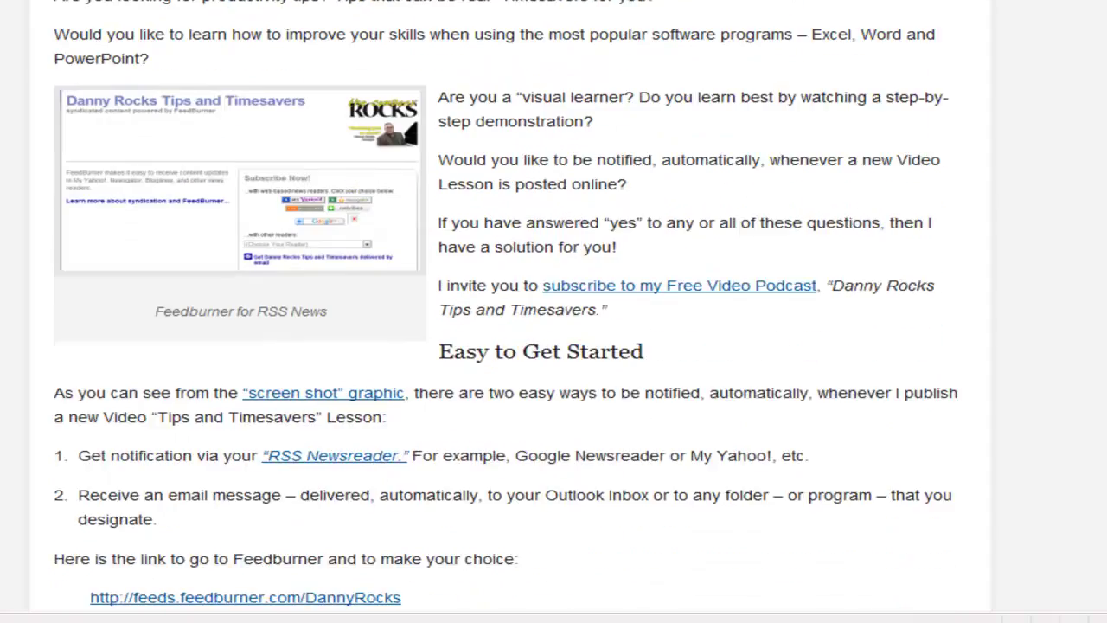
pyautogui.scroll(-2, 510, 311)
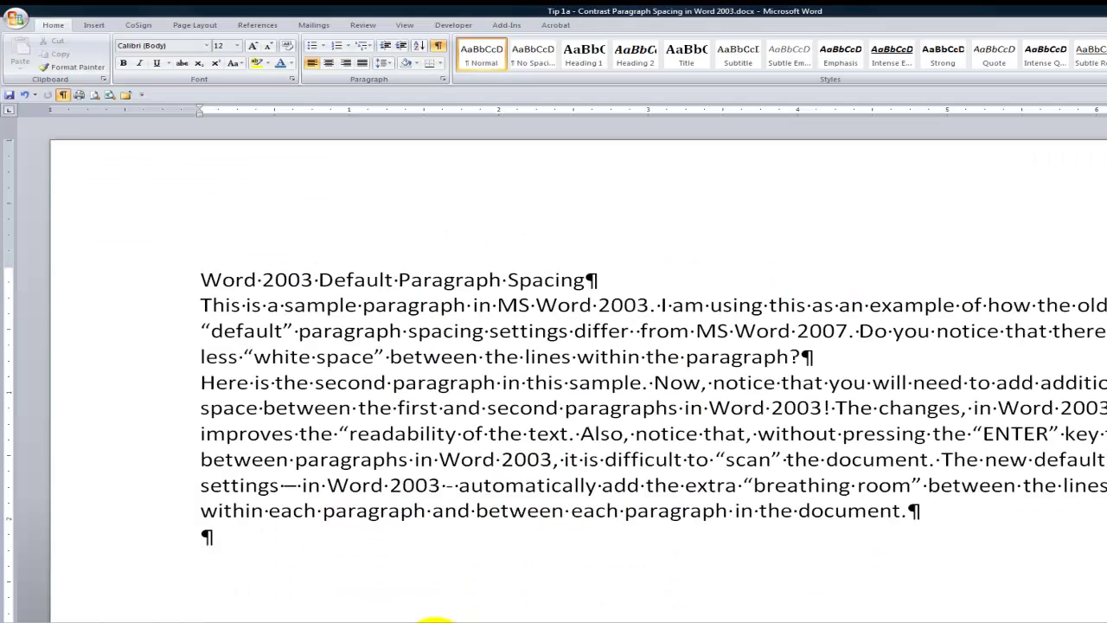
pyautogui.hotkey('ctrl', 'shift', 's')
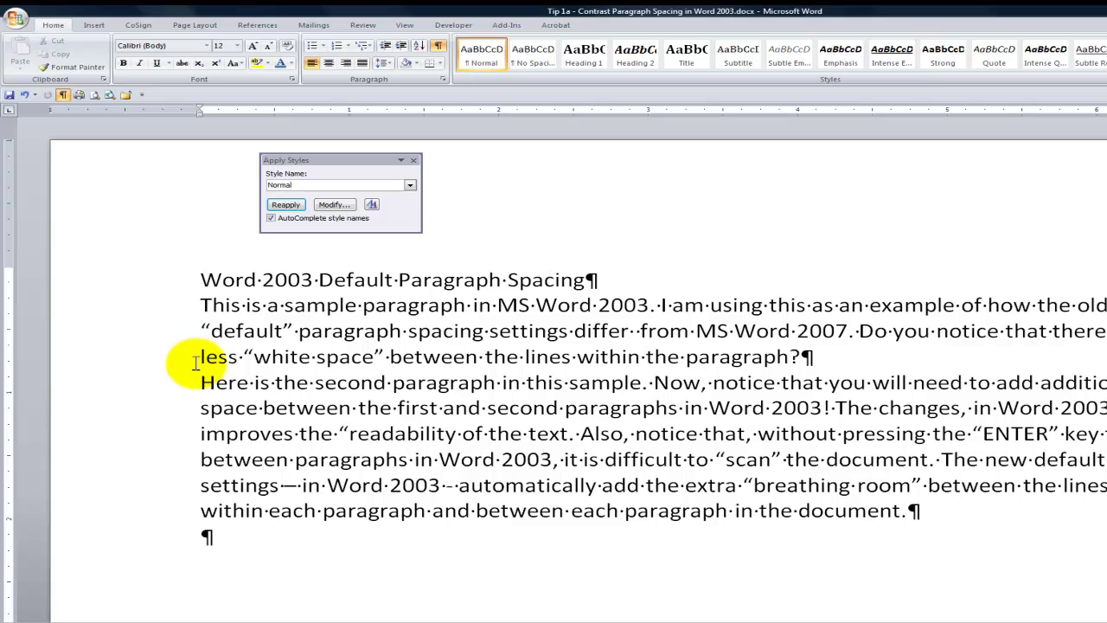
pyautogui.click(307, 621)
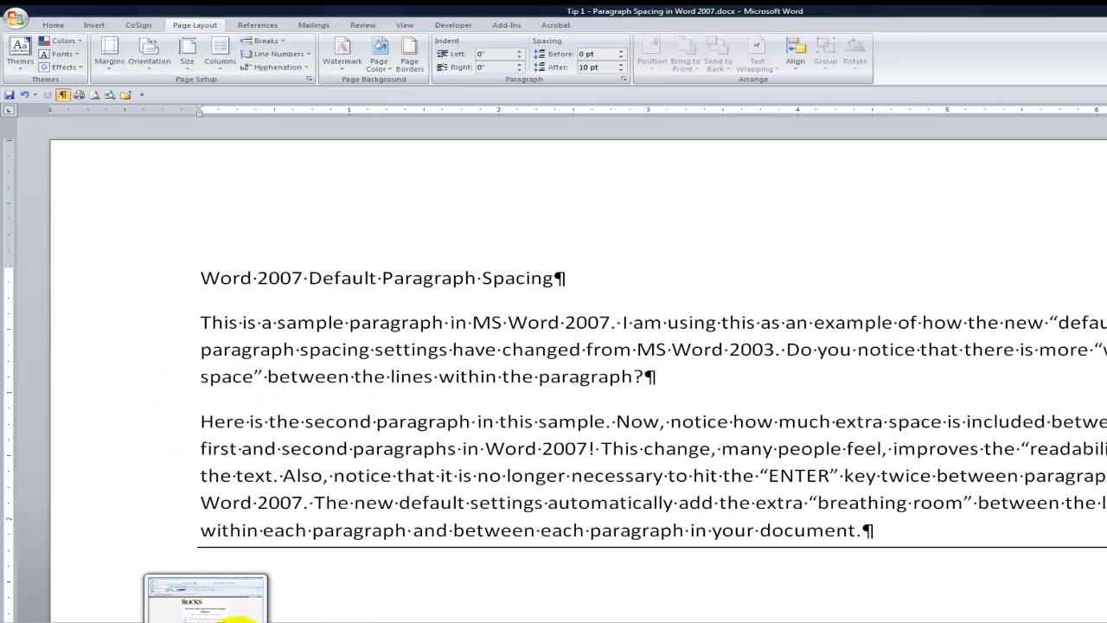
pyautogui.click(236, 619)
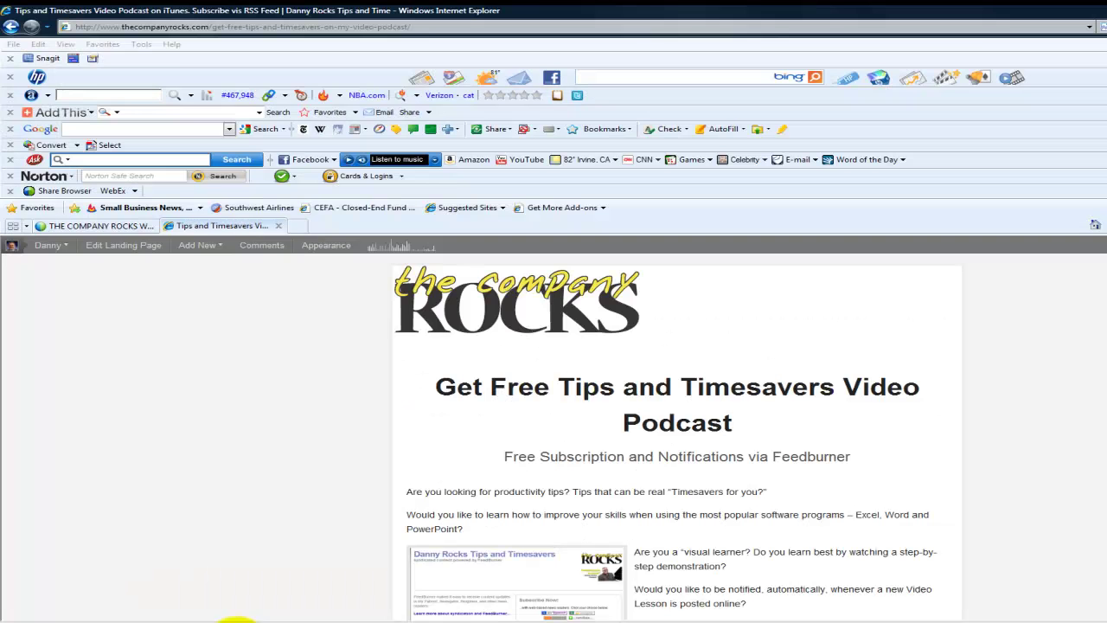
# Step: Open the 'Mail Merge Labels in Office 2003' recording details from Recorded Sessions
pyautogui.click(130, 226)
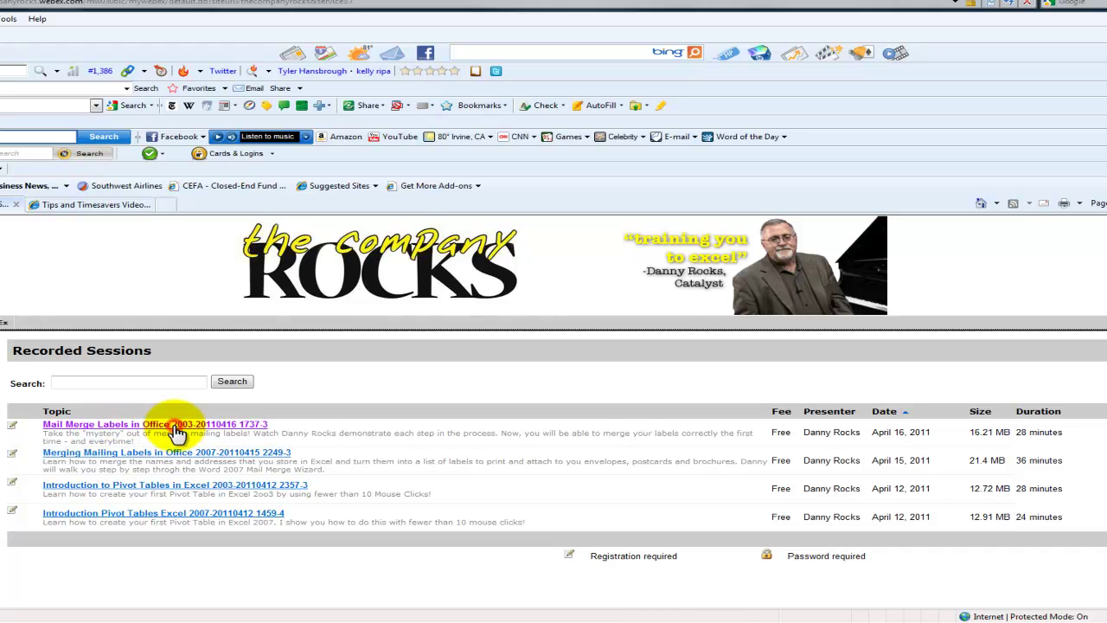
pyautogui.click(175, 425)
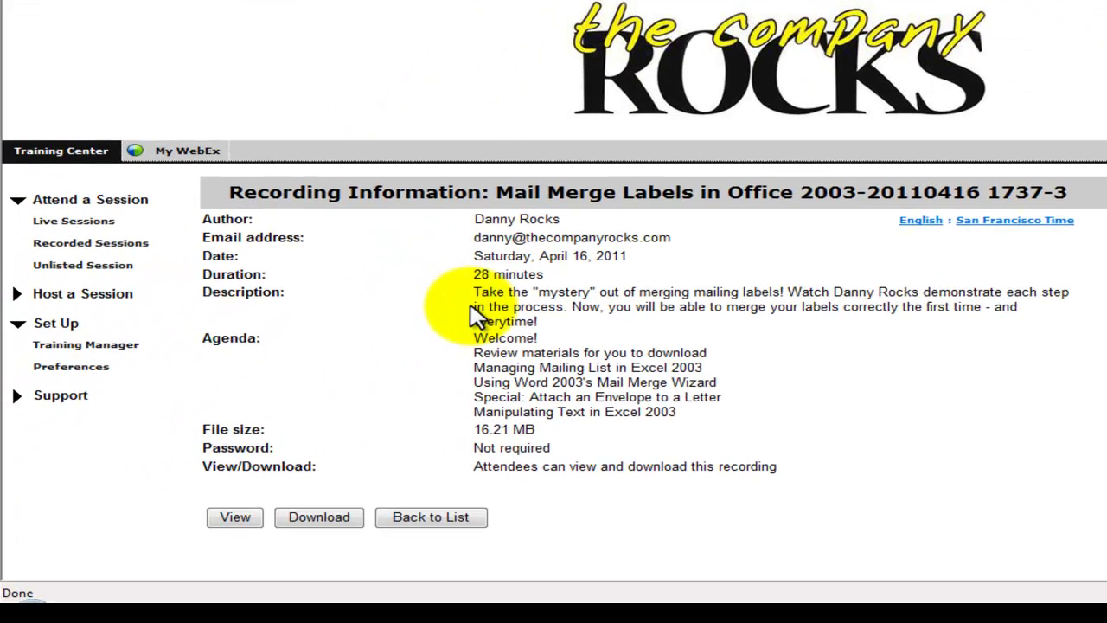